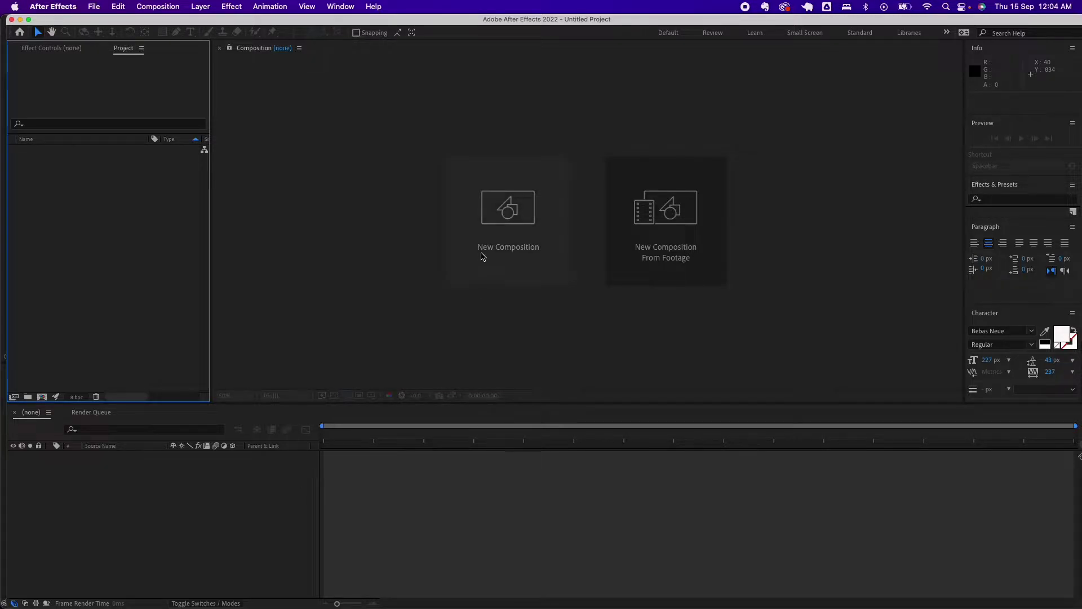
Create Comp 1 at 1920×1080, 29.97 fps, 30 seconds with a black background.
click(488, 247)
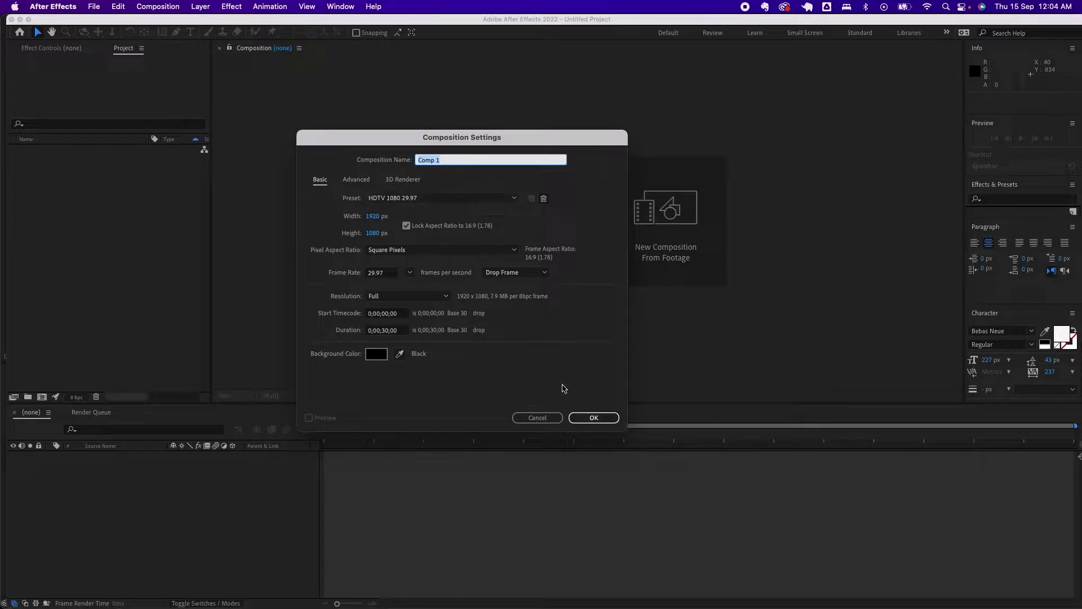
click(594, 418)
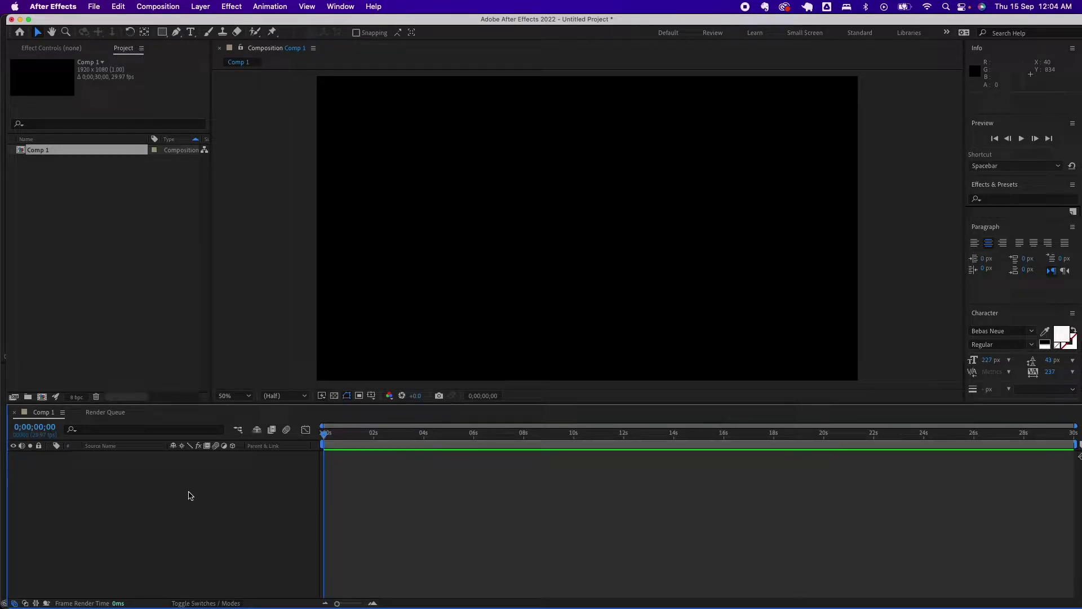
Add a new text layer reading DEVONPORT, correcting the mistyped letters.
right_click(168, 480)
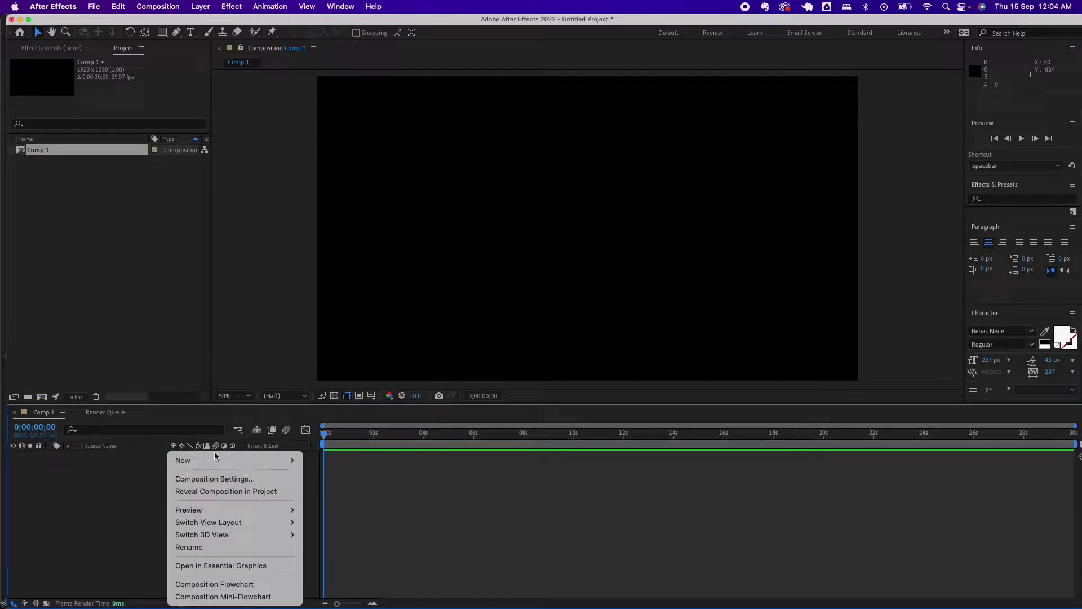
mouse_move(211, 460)
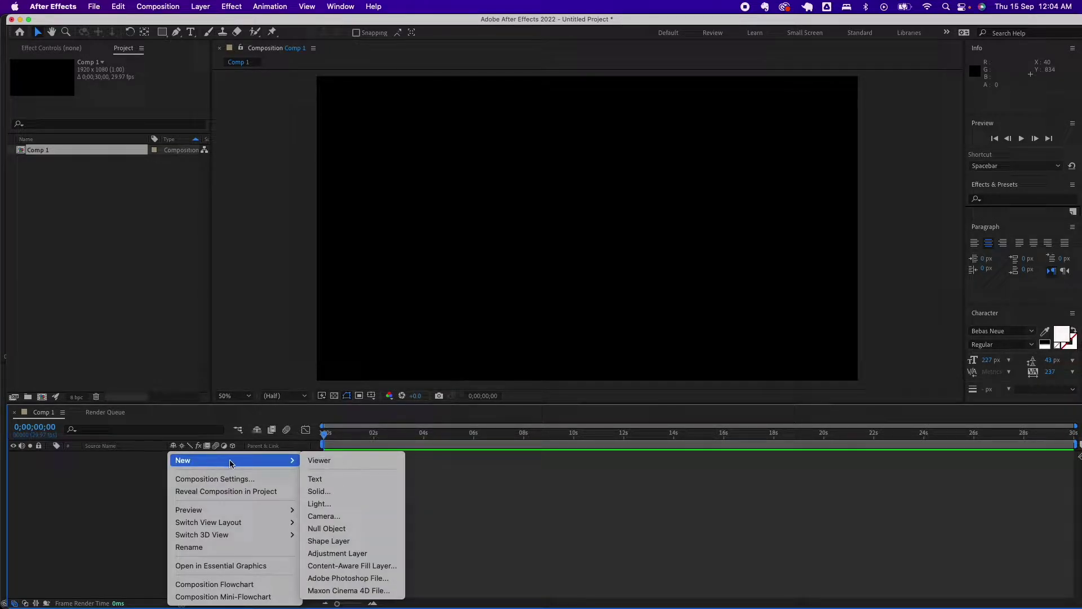
click(319, 481)
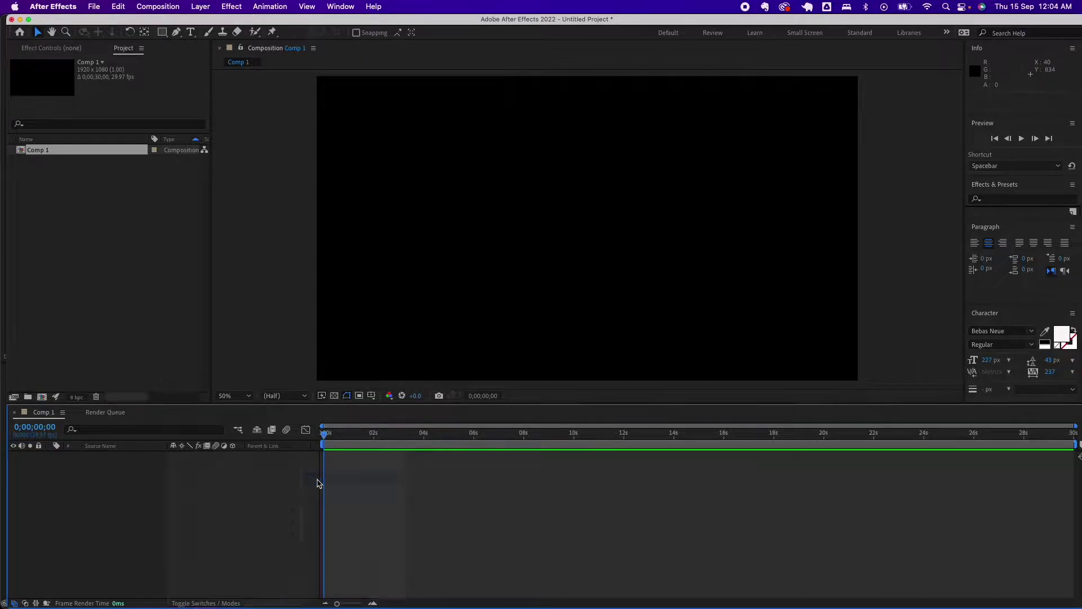
text(DEVONPRO)
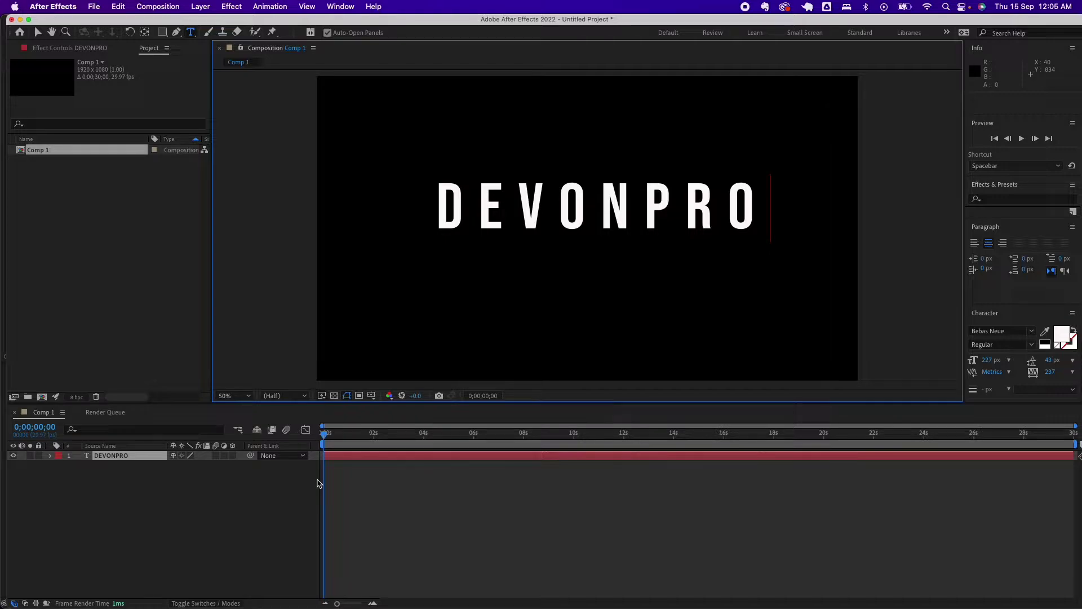
key(BackSpace)
key(BackSpace)
text(ORT)
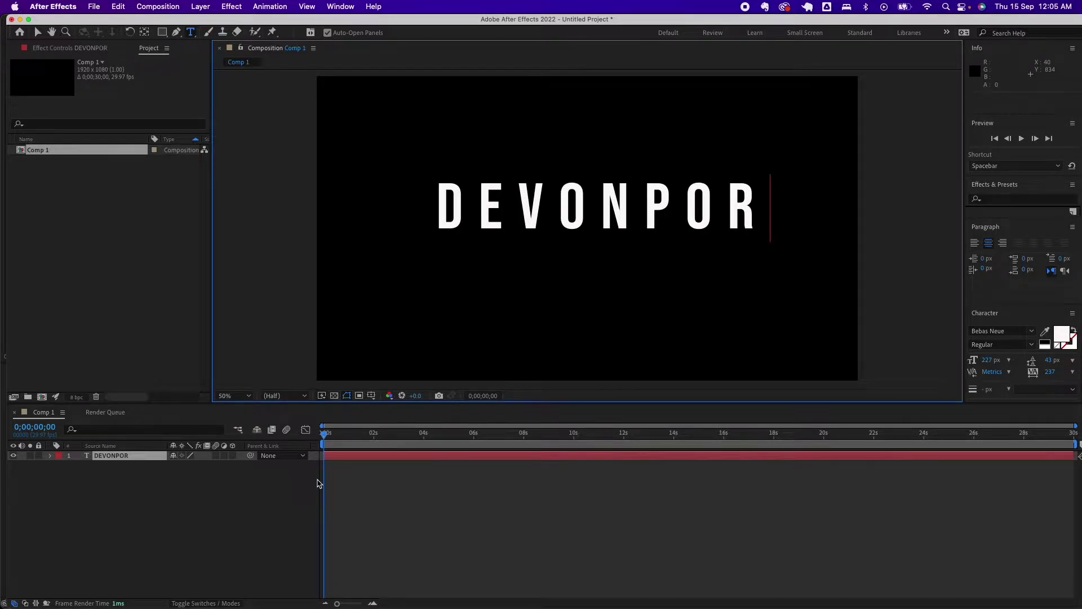
click(157, 520)
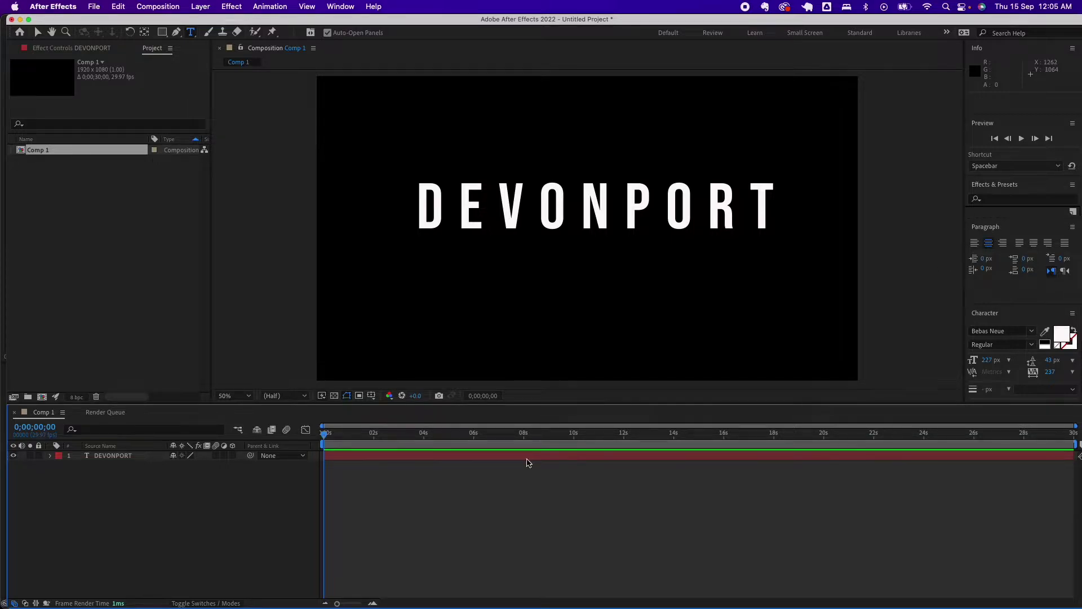
Enable per-character 3D on the DEVONPORT text layer.
click(91, 457)
click(51, 456)
click(61, 466)
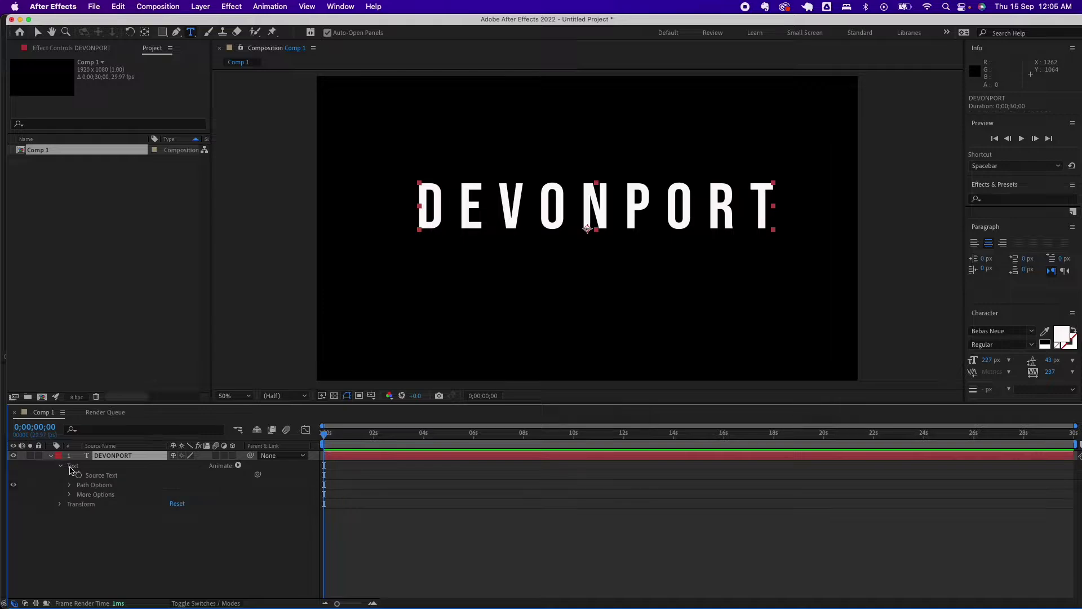
click(238, 466)
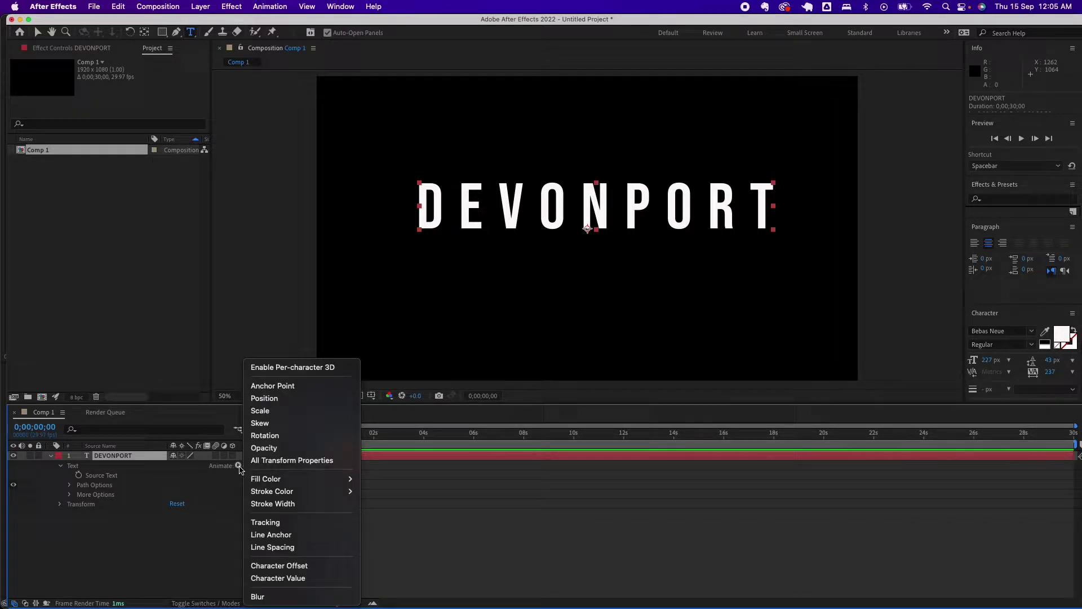
click(283, 371)
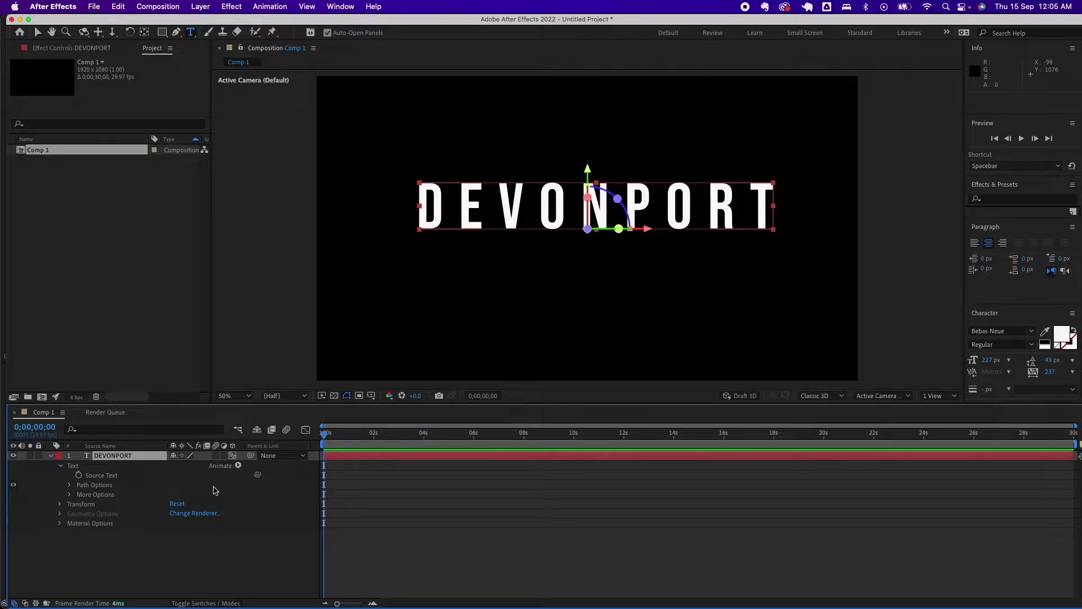
Add a Rotation animator to the text and select its Y Rotation property.
click(238, 466)
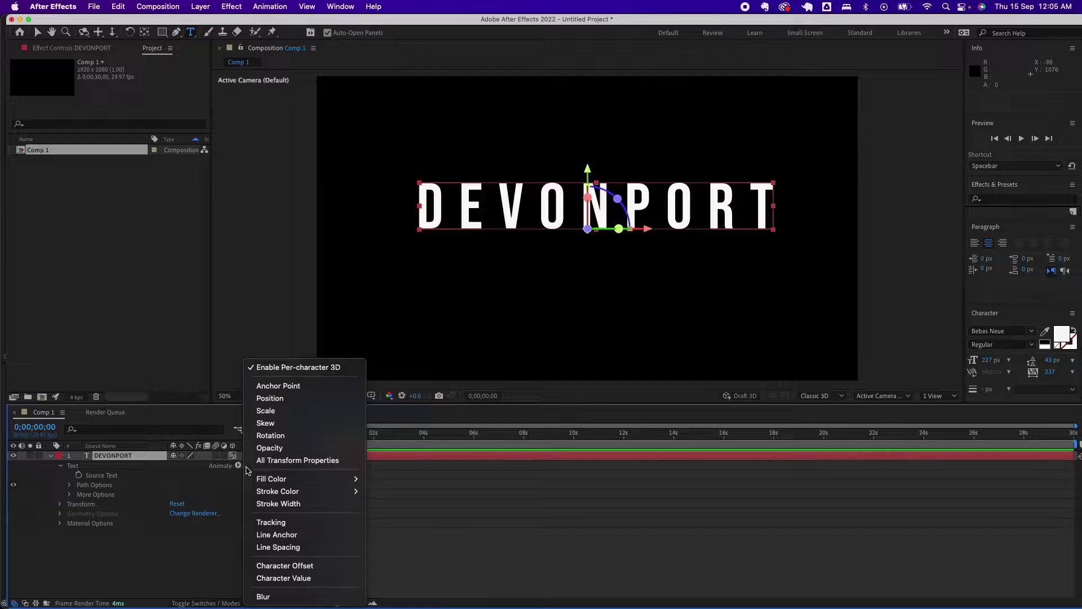
click(281, 441)
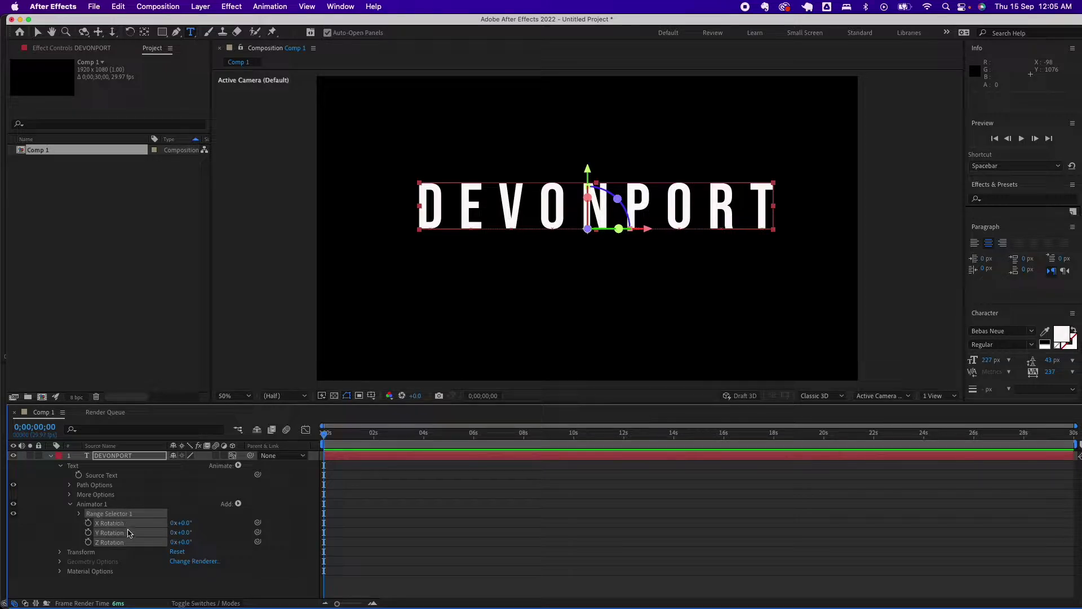
click(292, 534)
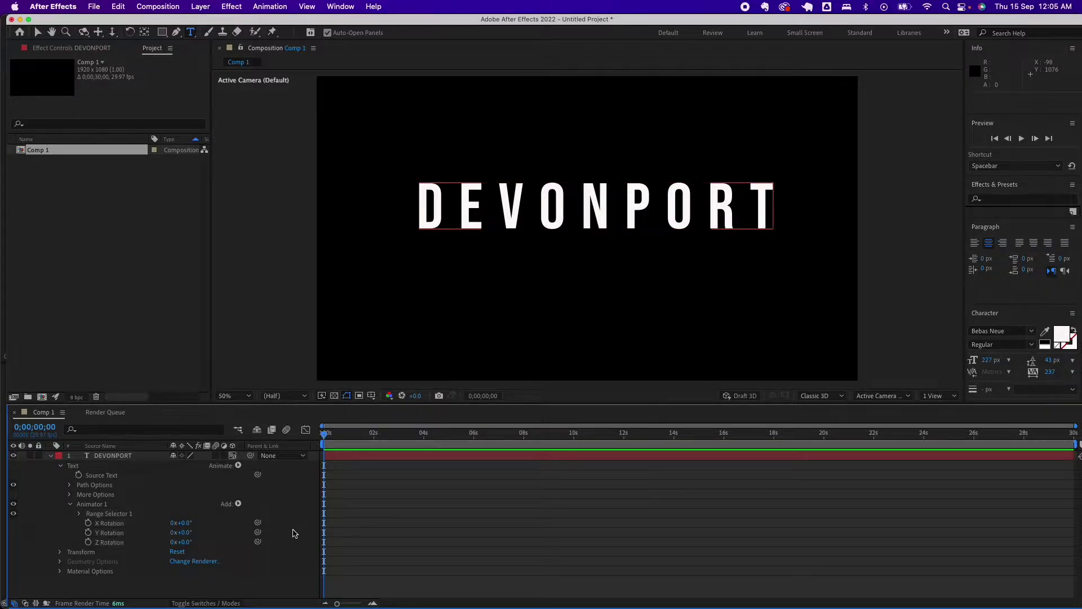
click(128, 534)
Set Animator 1 Y Rotation to 90° and shorten the work area to about 8 seconds.
mouse_move(186, 535)
mouse_down()
mouse_move(210, 535)
mouse_move(199, 534)
mouse_up()
click(186, 532)
text(30)
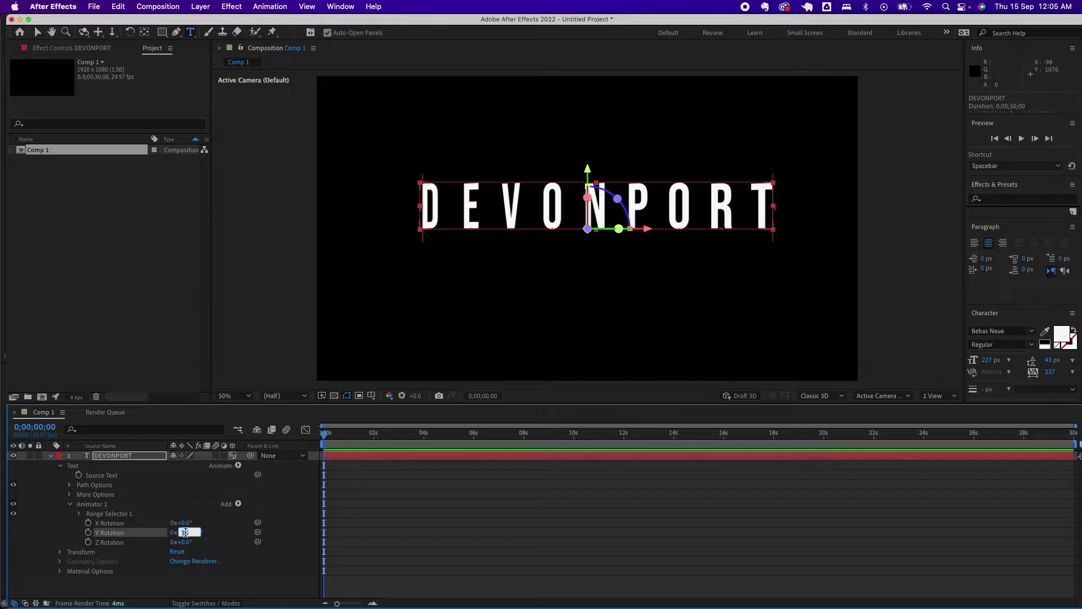
key(Return)
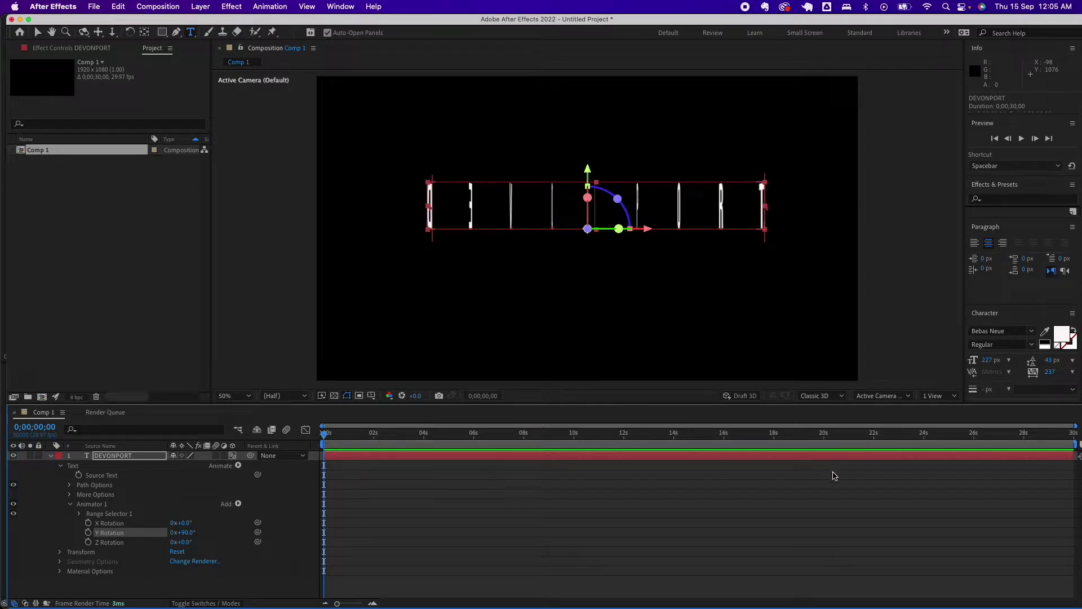
drag(1078, 444, 526, 453)
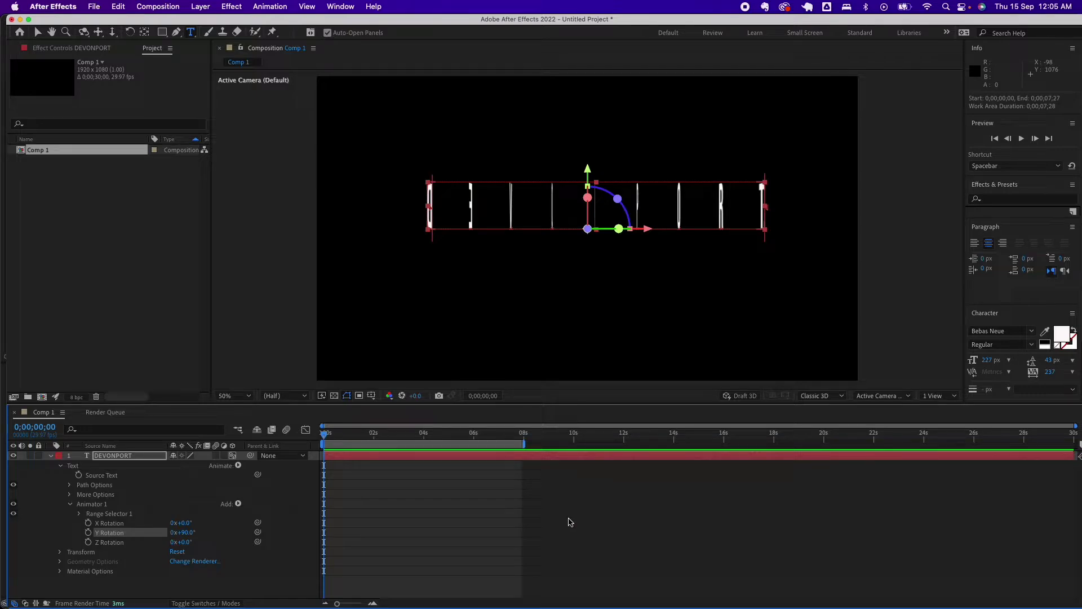
Keyframe Y Rotation at 90° at 0 s and 0° at 1;19.
click(88, 532)
click(364, 435)
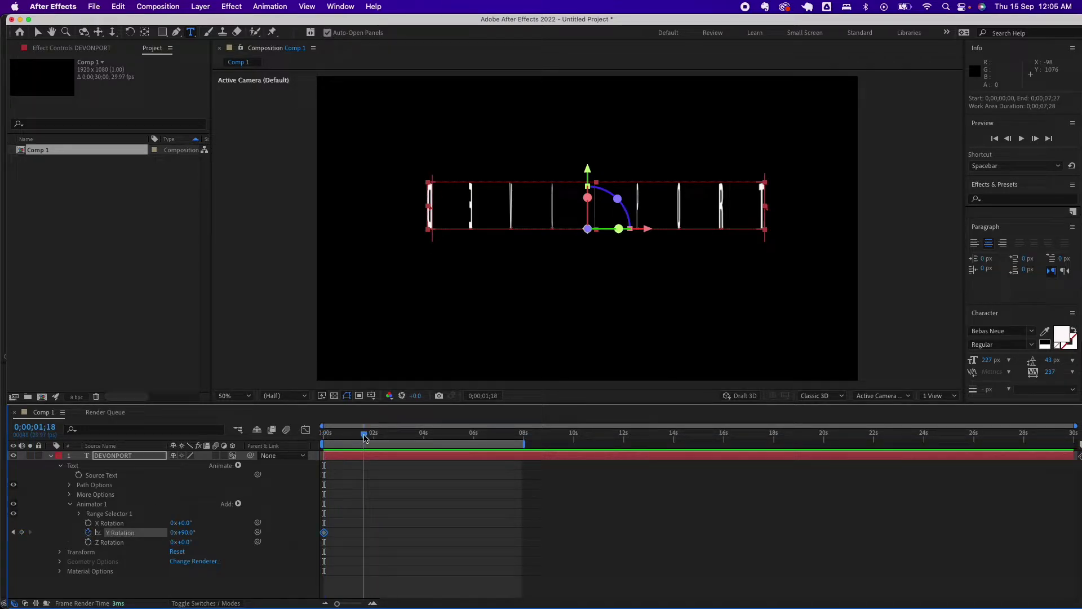
click(21, 533)
click(186, 532)
text(0)
key(Return)
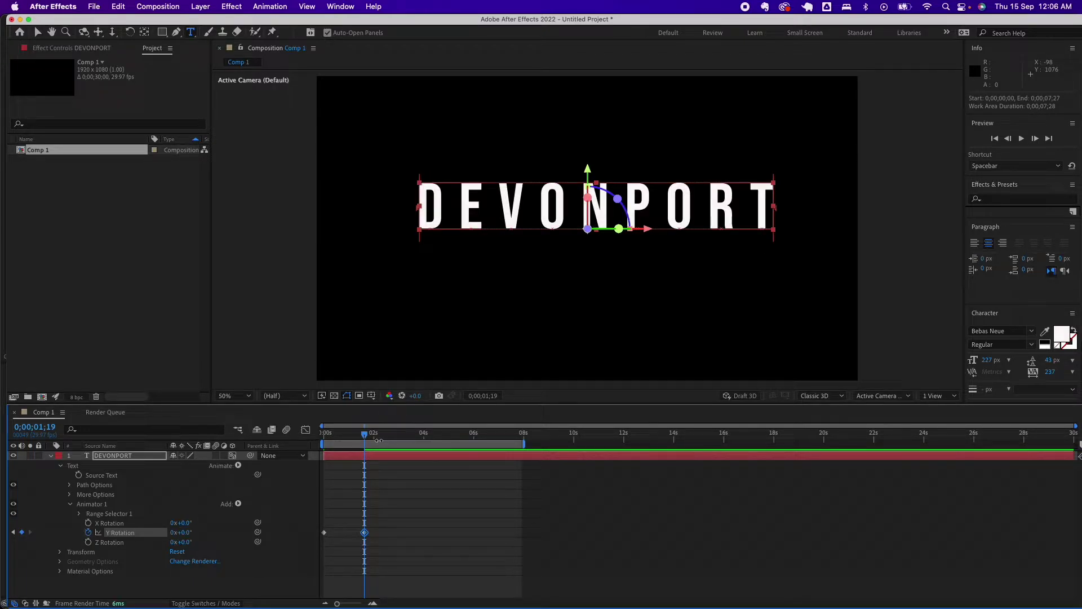
Add a 0° Y Rotation keyframe at 6;01 and a -90° keyframe at 7;23.
drag(364, 437, 475, 451)
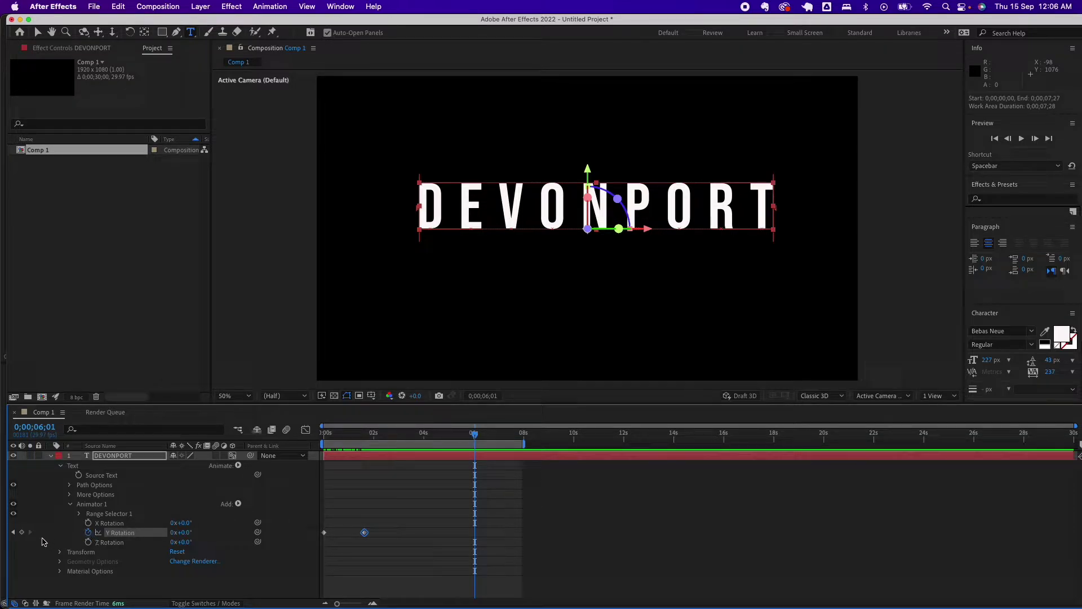
click(21, 532)
drag(475, 434, 518, 437)
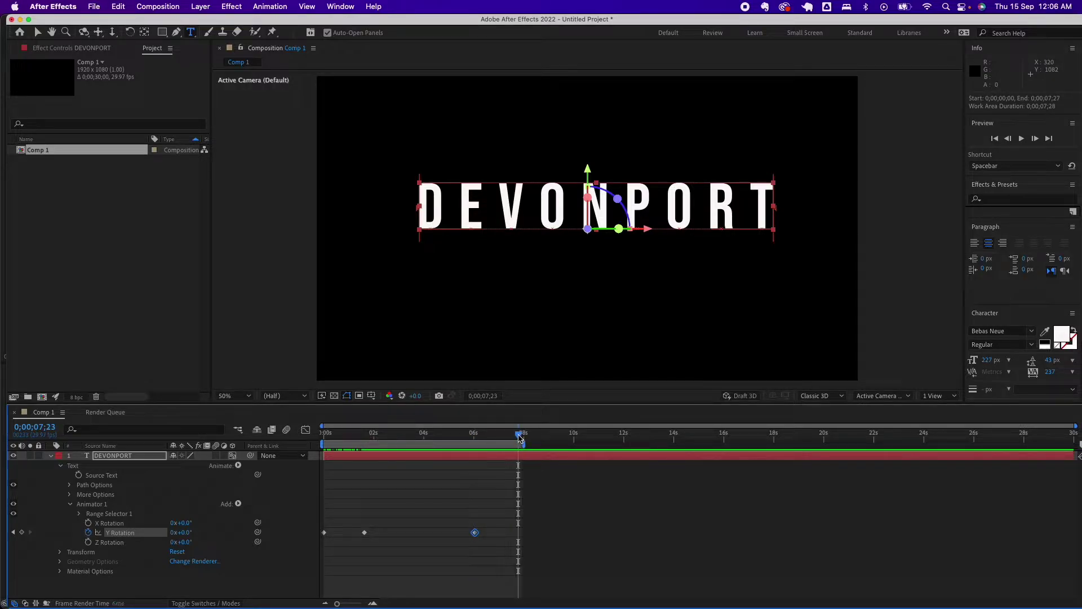
click(21, 532)
click(183, 533)
text(-90)
key(Return)
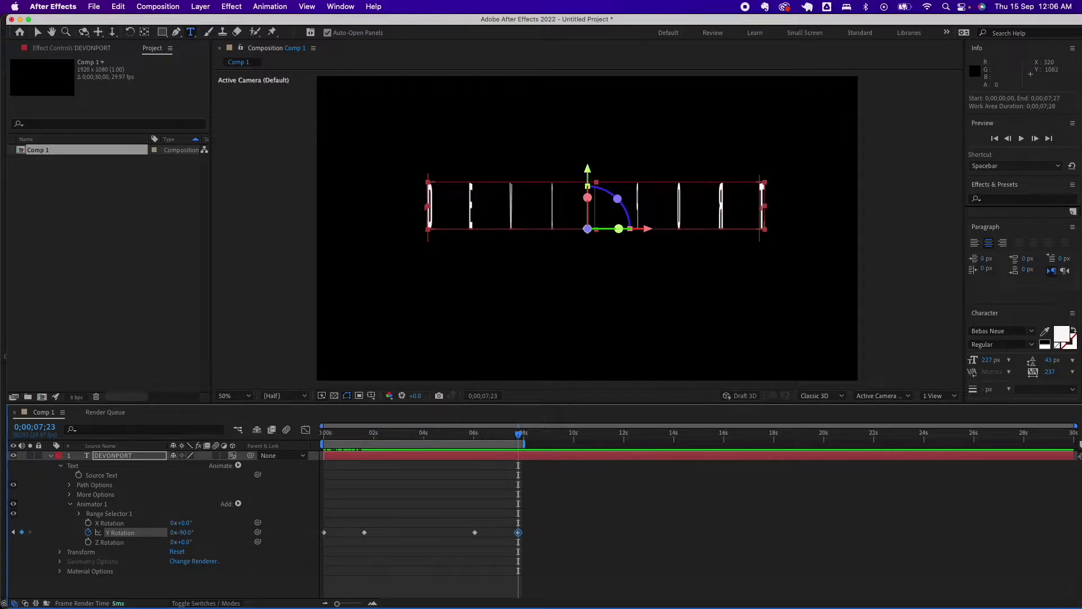
drag(519, 439, 476, 456)
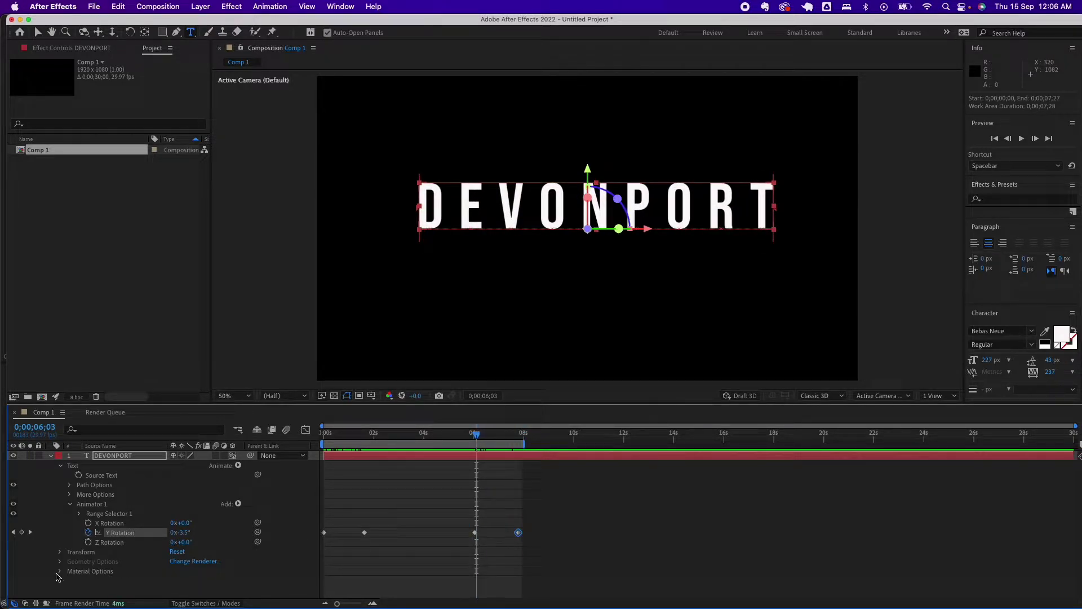
Keyframe the layer's Opacity at 0% at the start of the comp.
click(59, 552)
scroll(85, 535, down, 3)
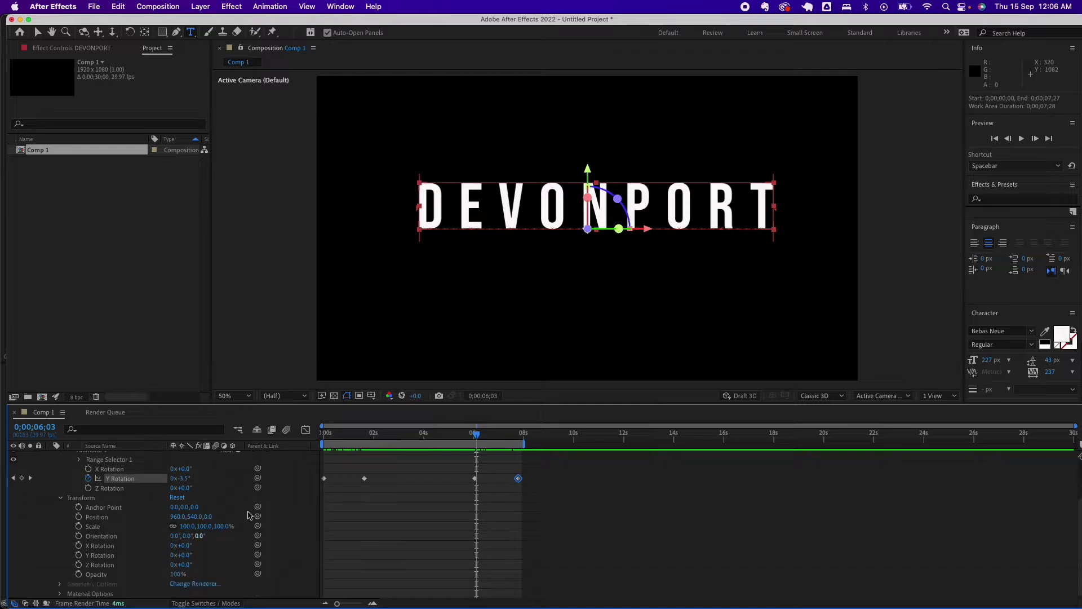
key(Home)
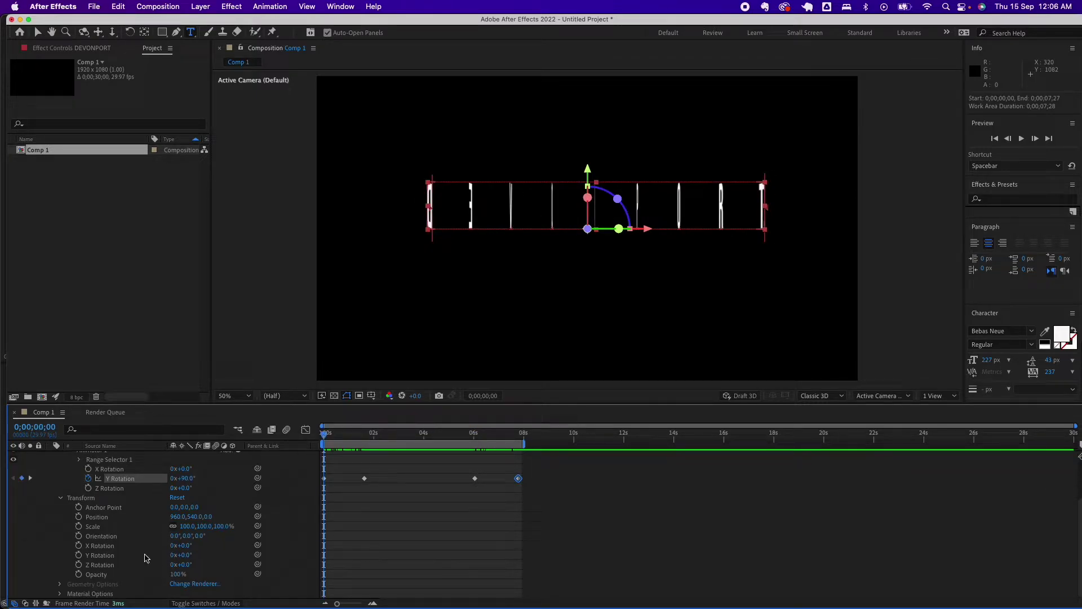
click(79, 575)
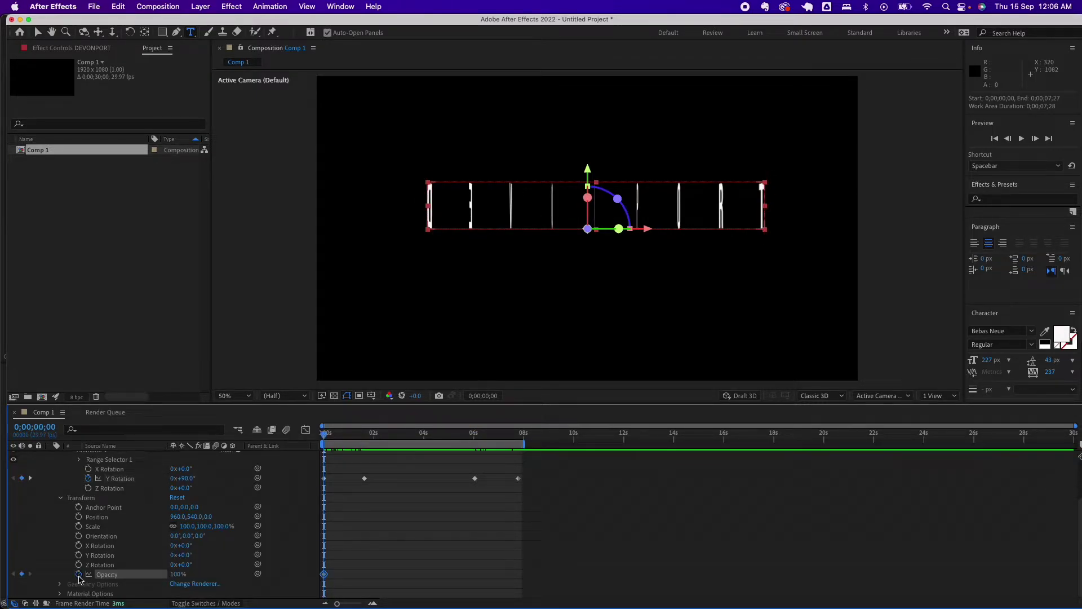
click(177, 575)
text(0)
key(Return)
Add a 100% Opacity keyframe and shift it to 1;18.
drag(325, 434, 369, 440)
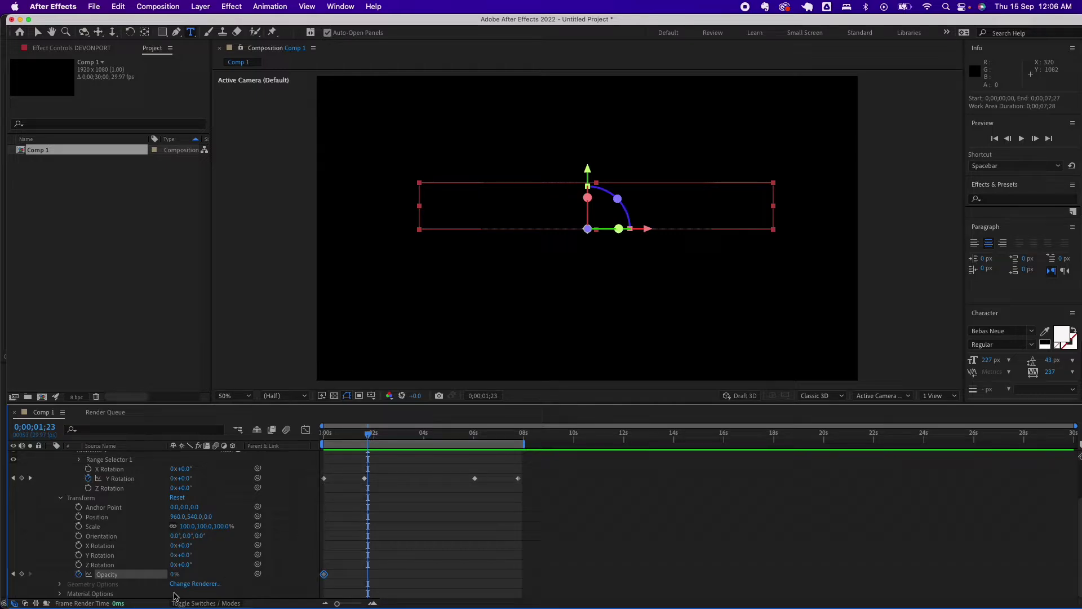
click(22, 573)
click(174, 574)
text(100)
key(Return)
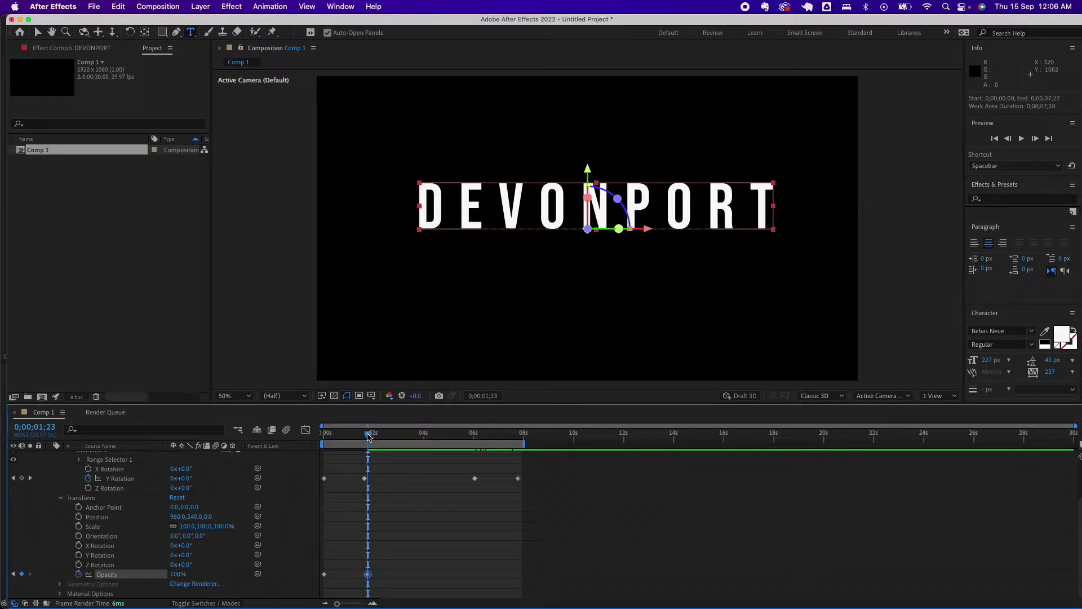
drag(370, 577, 364, 575)
Hold Opacity at 6;02, drop it to 0% at 7;23, and preview the animation.
drag(466, 434, 479, 445)
key(alt+shift+t)
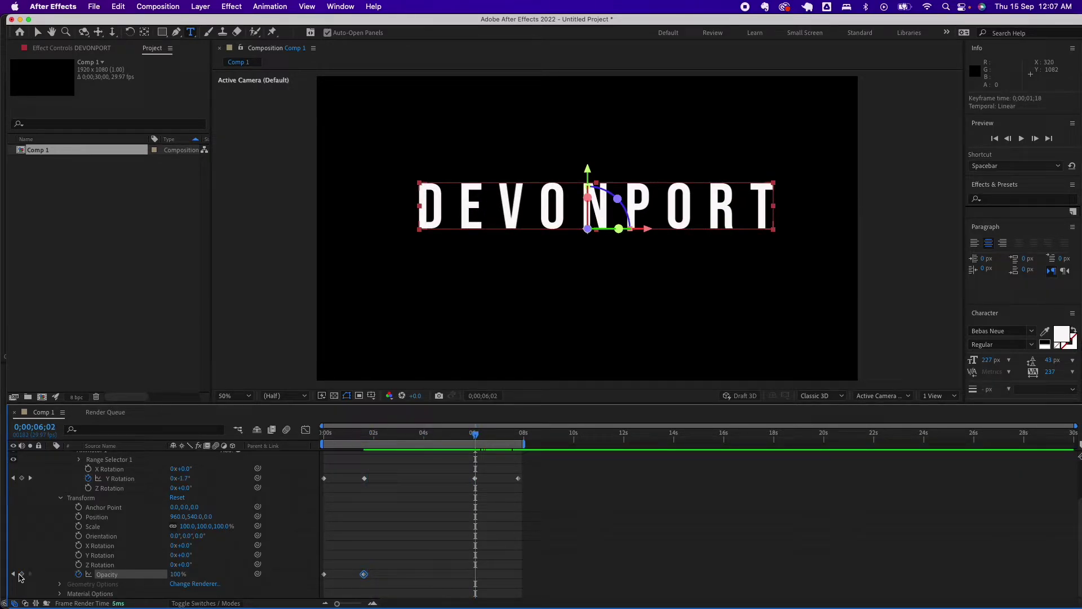
drag(477, 437, 518, 437)
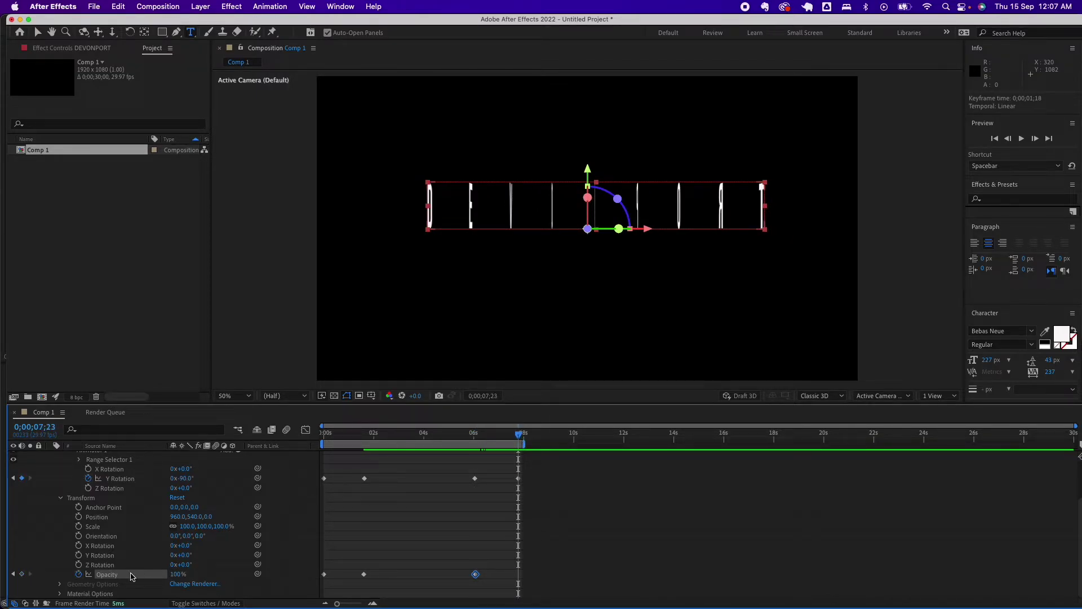
click(178, 574)
click(21, 575)
click(179, 575)
text(0)
key(Return)
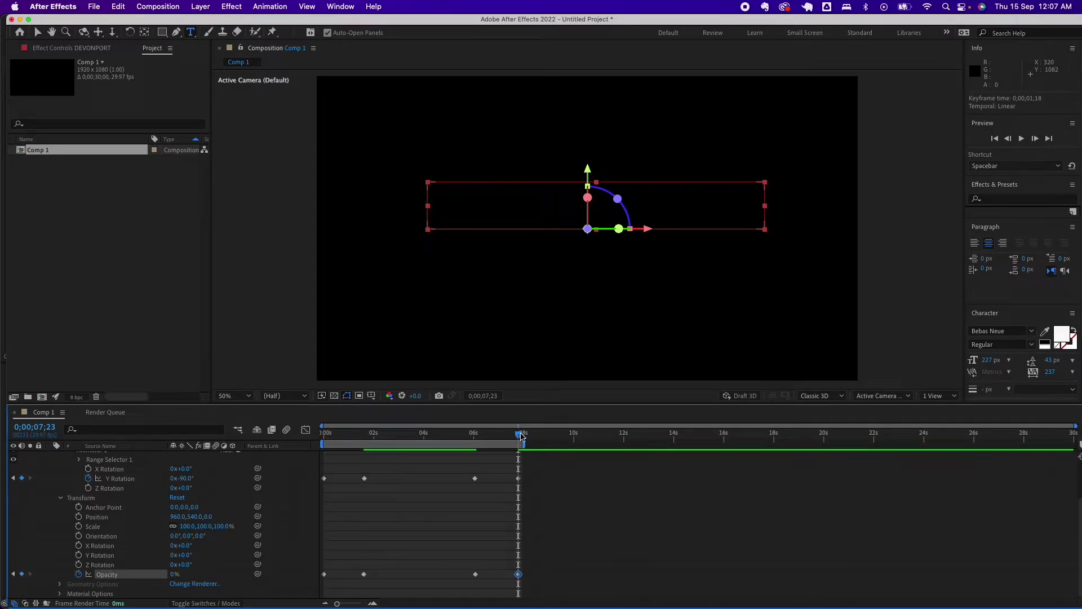
key(space)
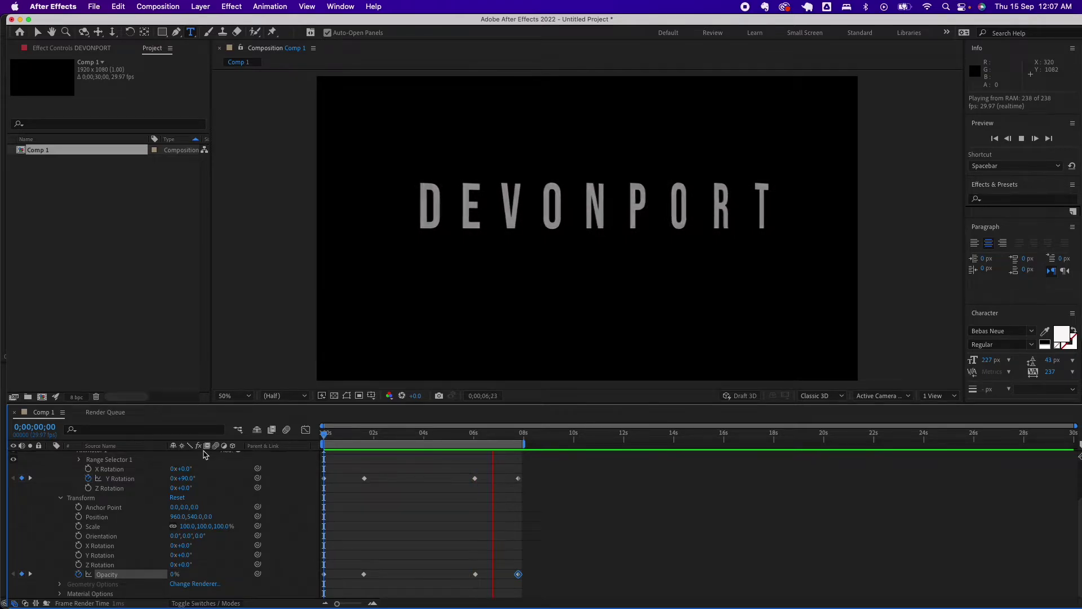
Stop the preview near the start of the title animation and dismiss the File menu.
key(space)
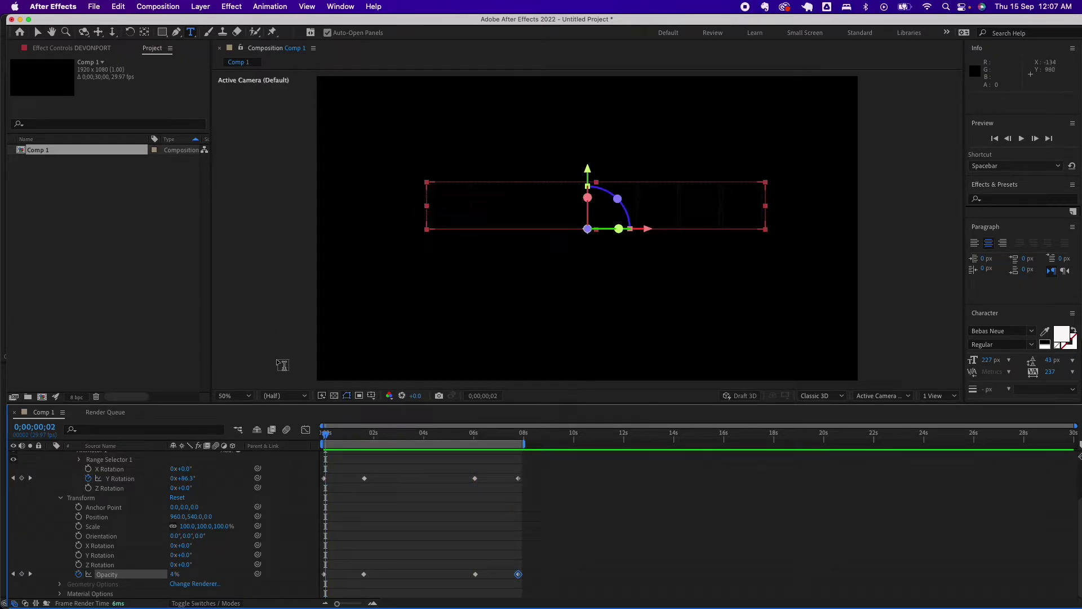
click(117, 206)
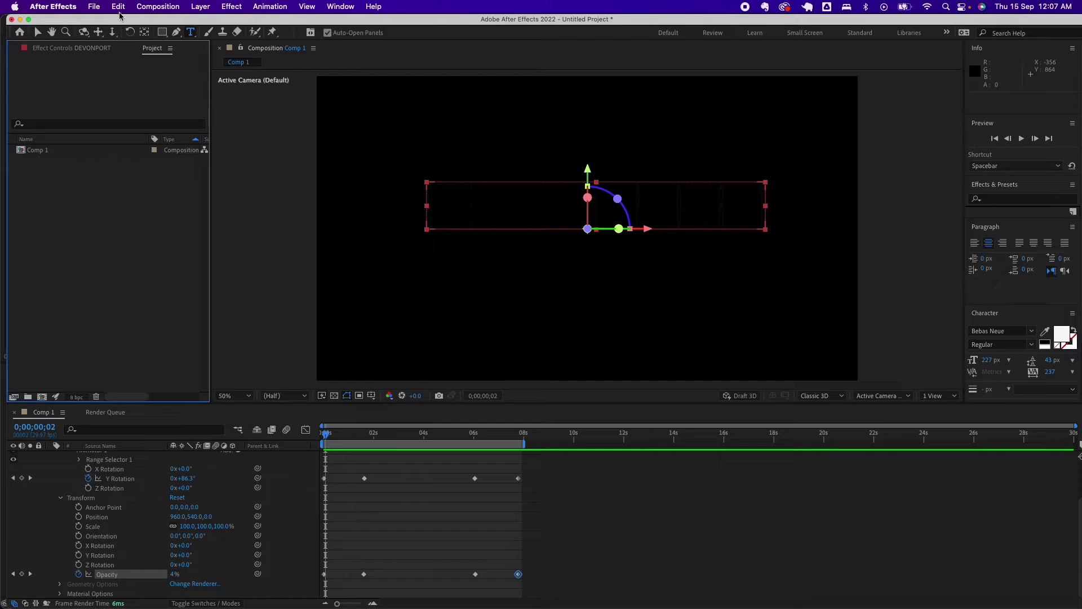
click(96, 6)
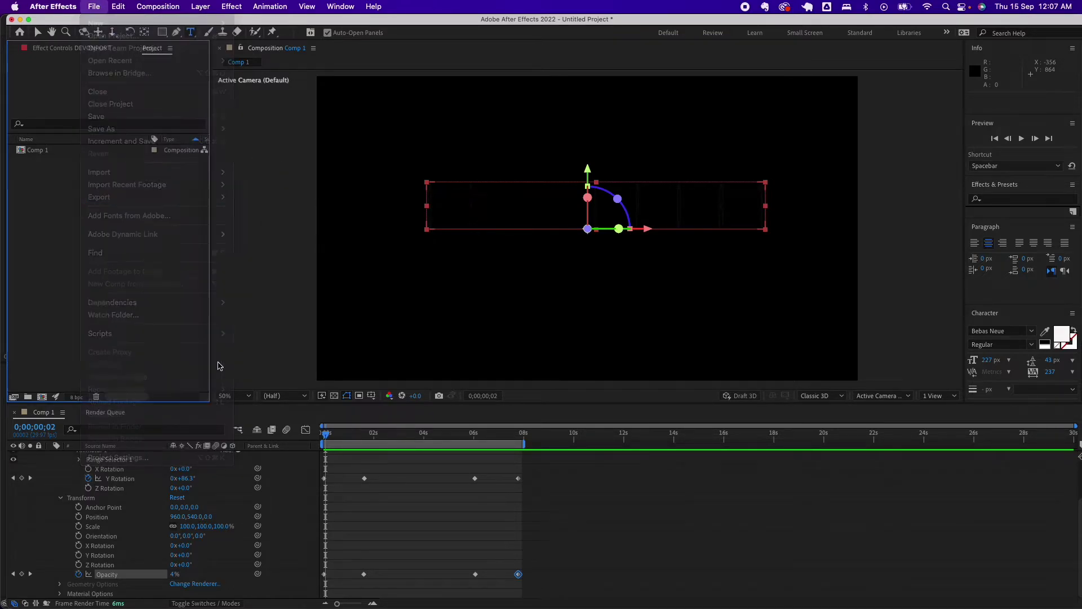
click(104, 473)
scroll(104, 472, up, 3)
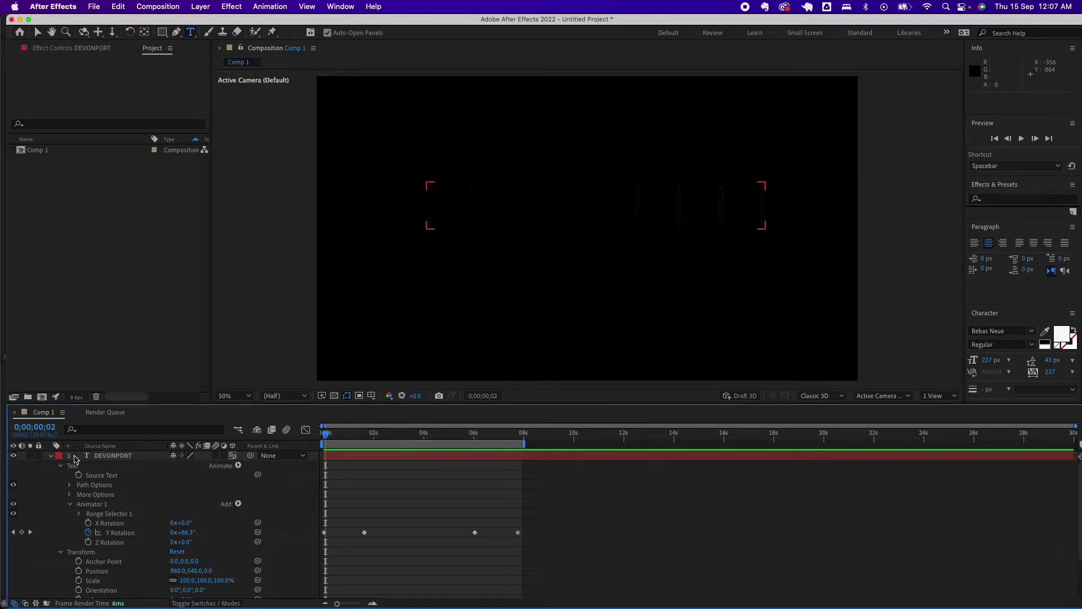
Add Comp 1 to the Render Queue, outputting to Comp 1_4.mov in the premiere folder.
click(94, 6)
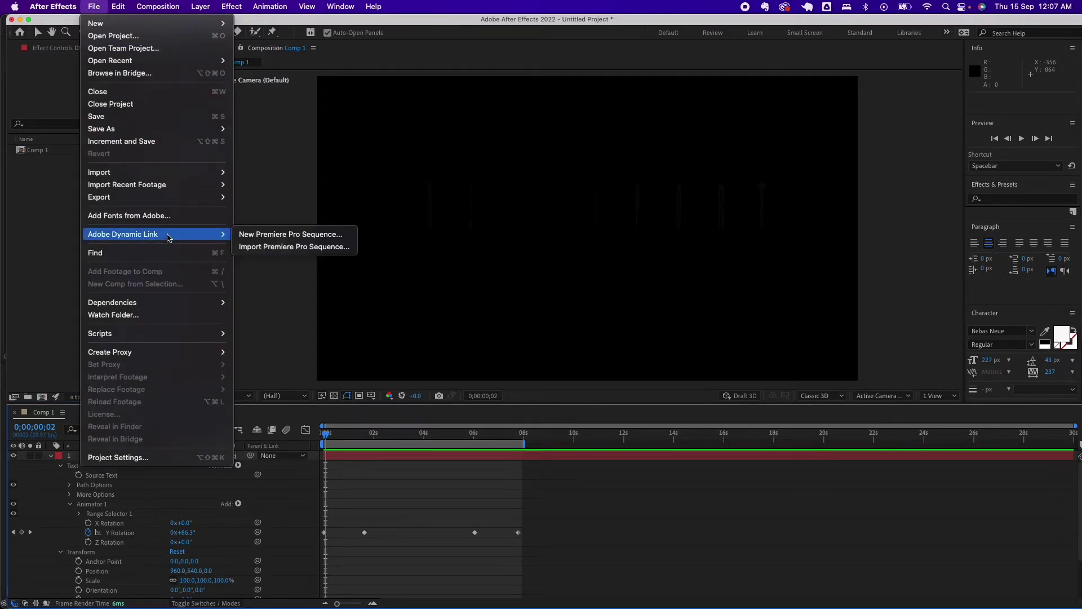
mouse_move(198, 197)
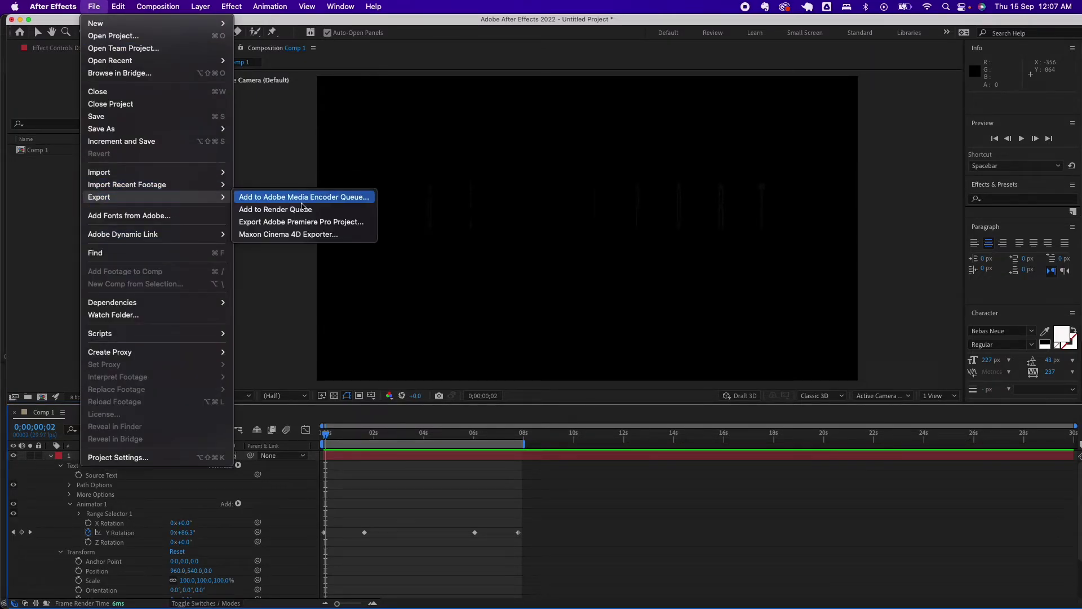
click(331, 211)
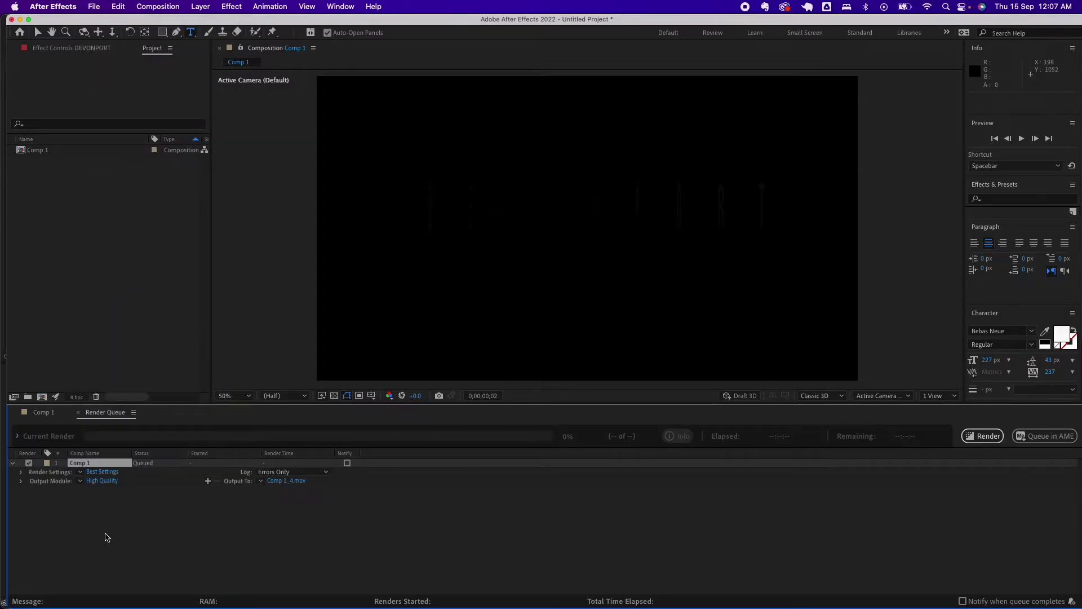
click(115, 535)
click(287, 481)
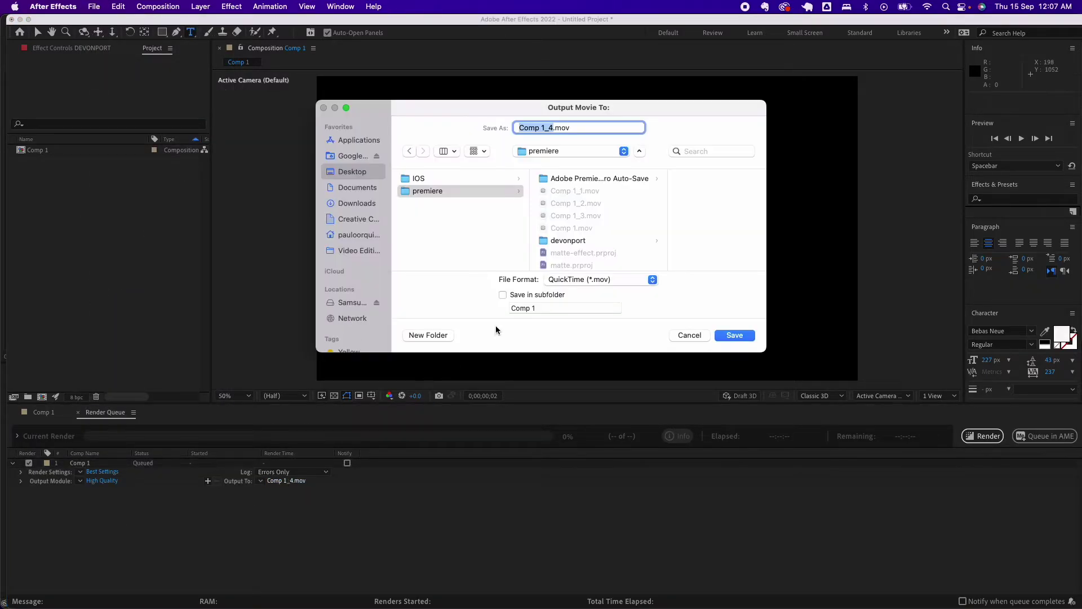
click(734, 336)
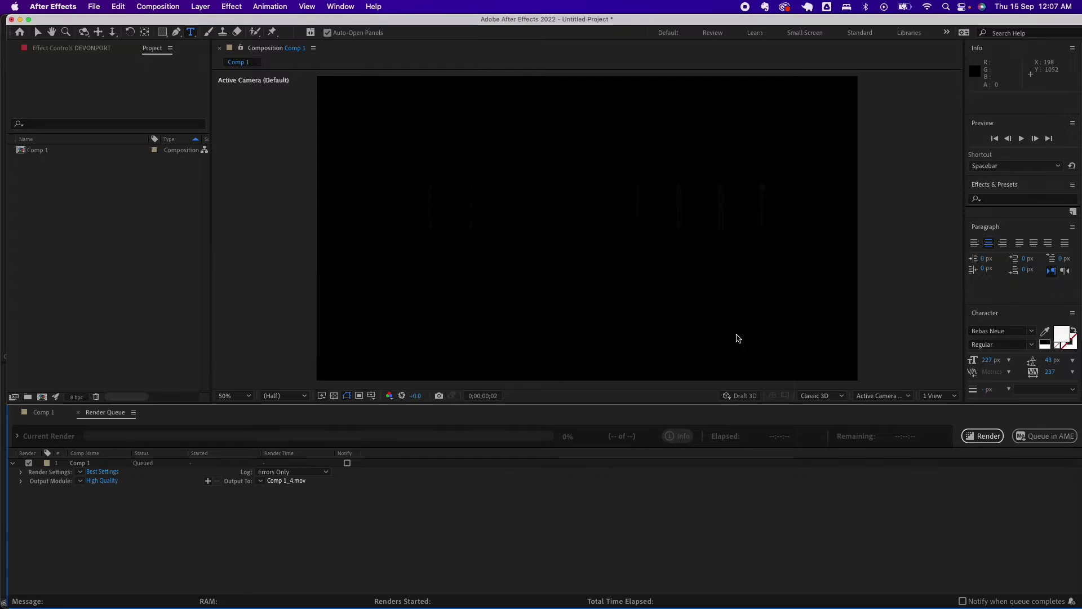
Set the output module to QuickTime Animation codec with RGB + Alpha channels, then render.
click(101, 483)
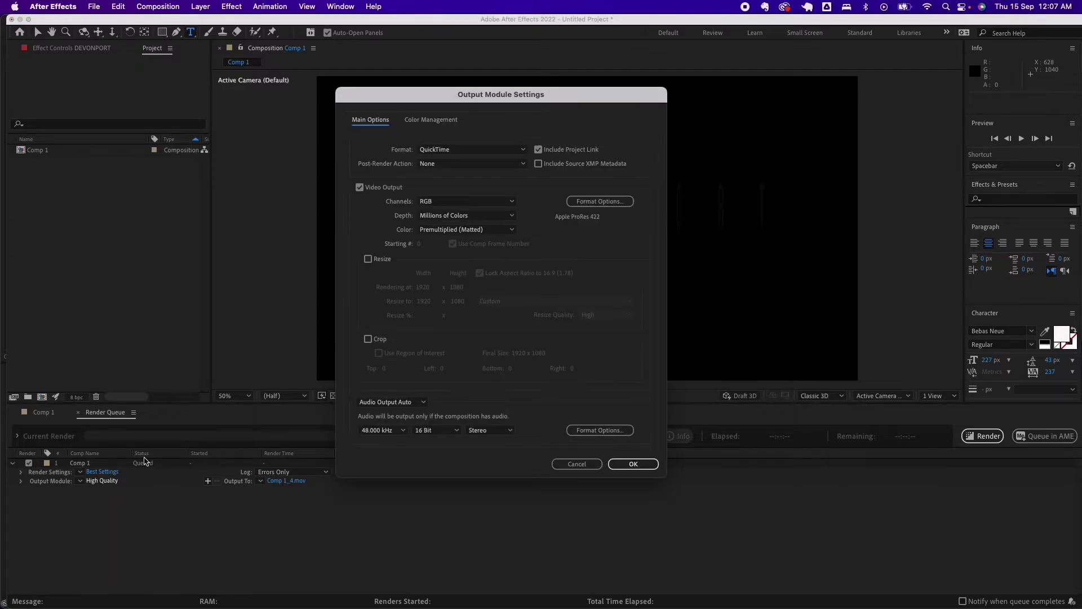
click(613, 204)
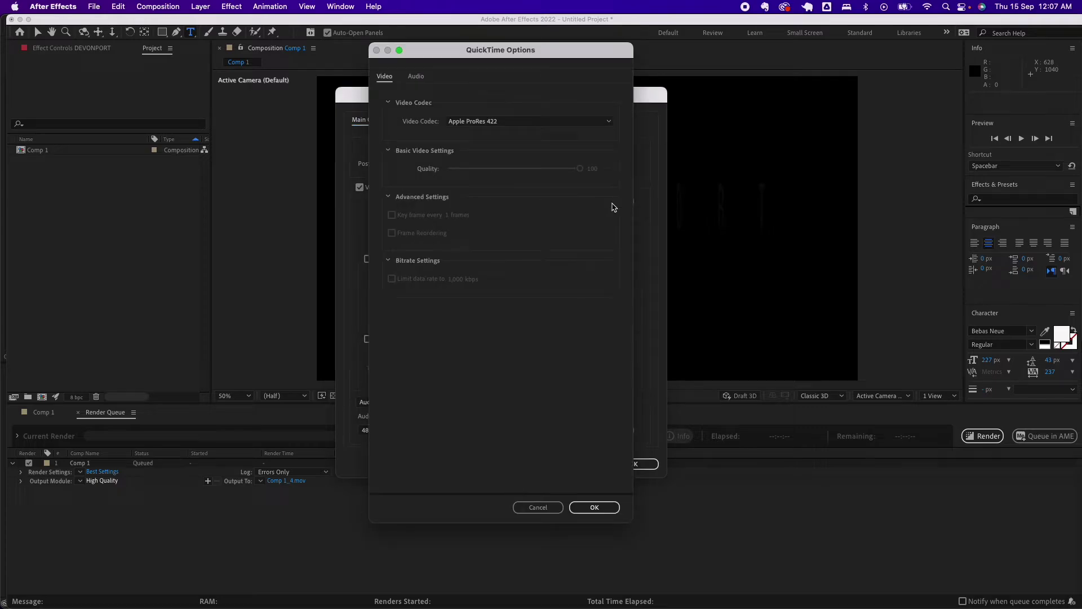
click(494, 121)
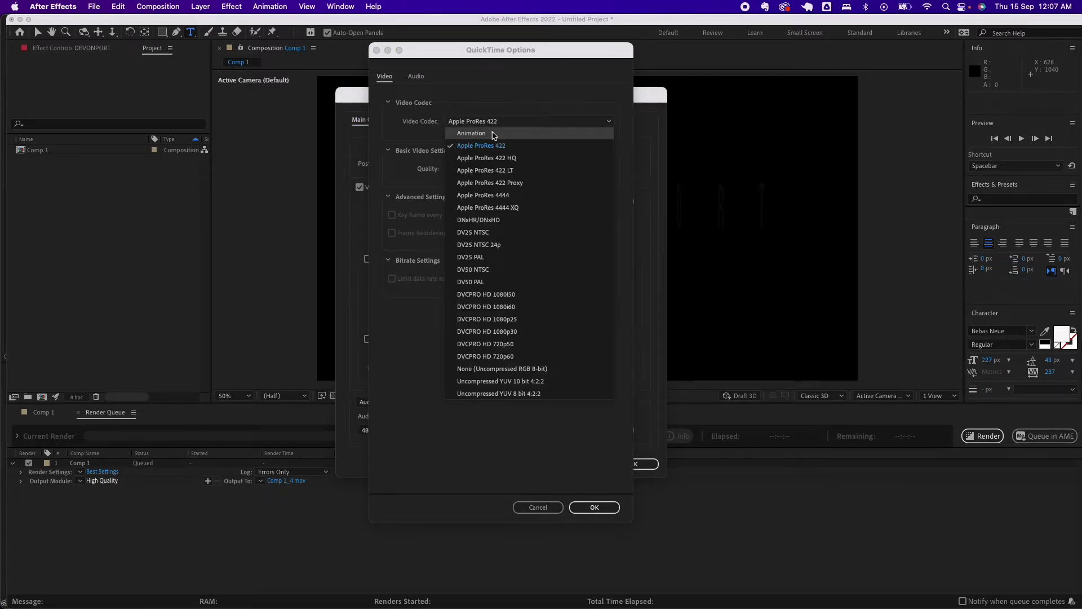
click(494, 133)
click(595, 507)
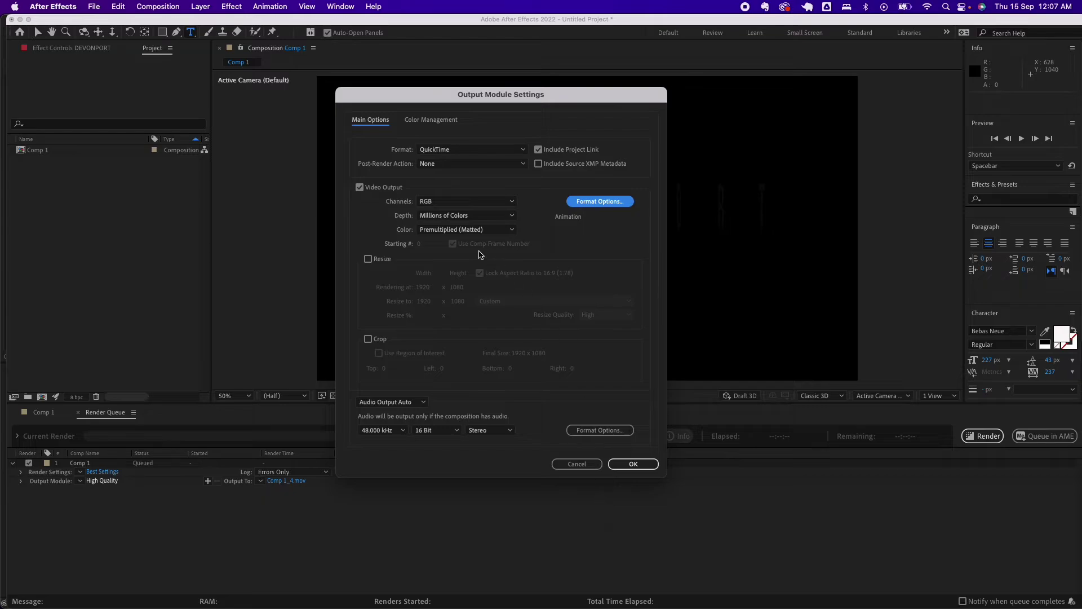
click(455, 204)
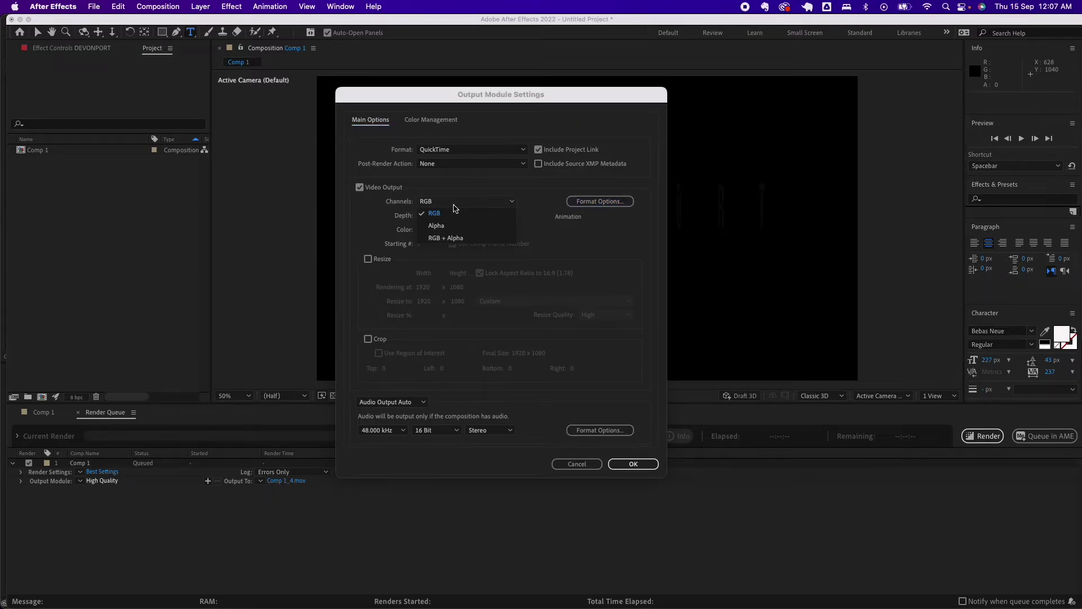
click(458, 239)
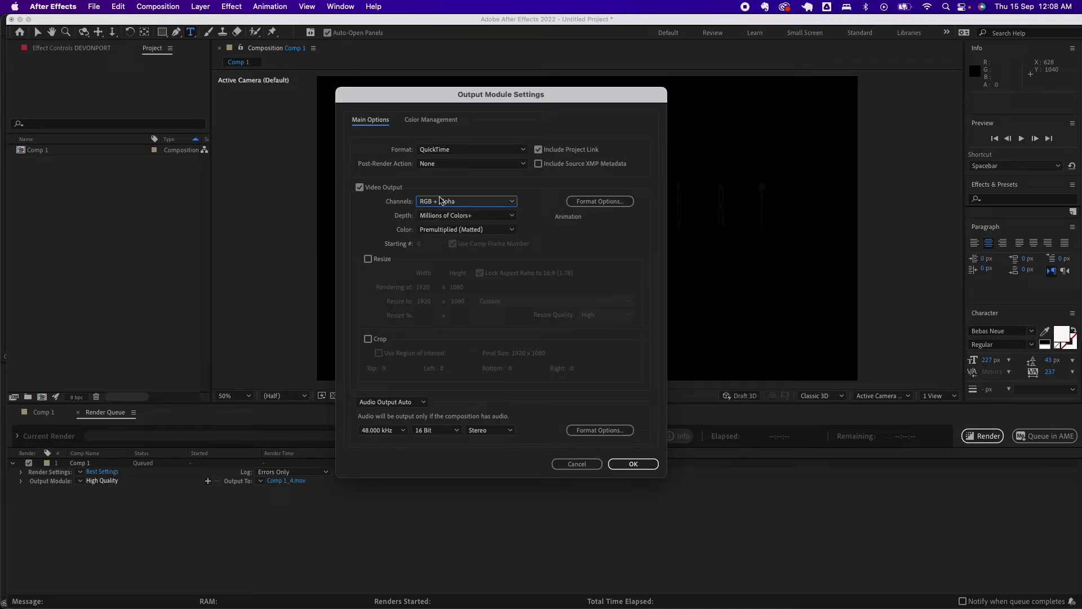
click(634, 464)
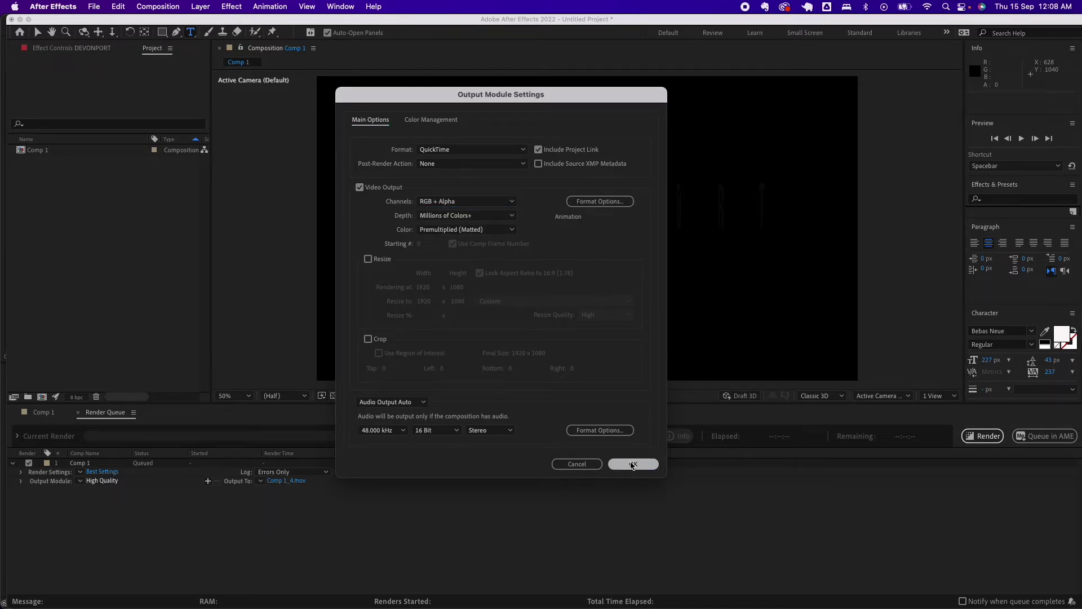
click(982, 437)
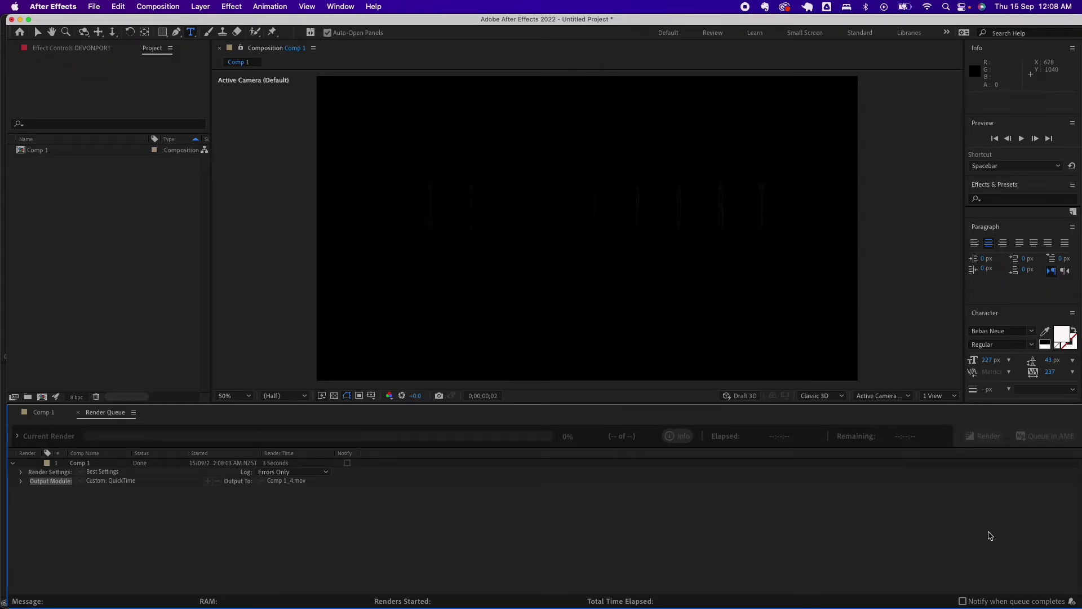
Switch to Premiere Pro and scrub Sequence 01 back to the footage's first frame.
key(super+Tab)
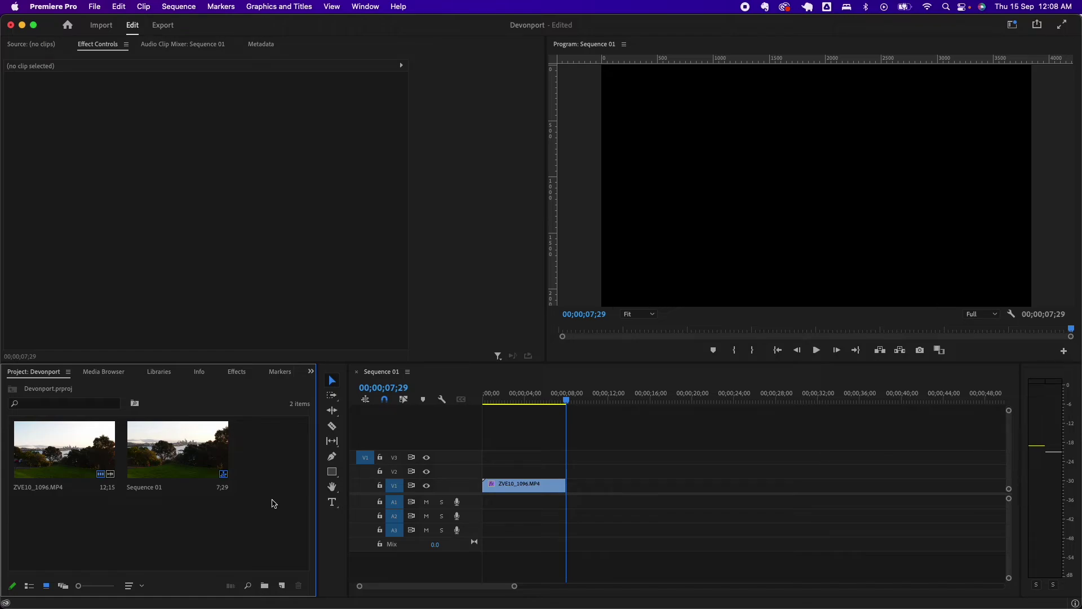
drag(568, 400, 439, 444)
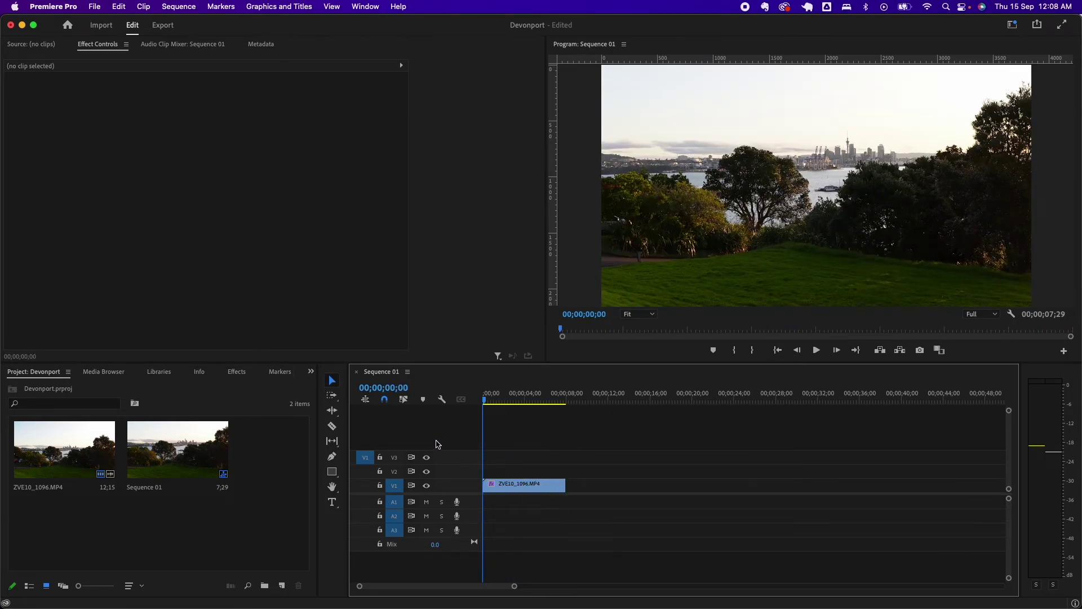
Import Comp 1_4.mov into the Devonport project and place it on V2 at the sequence start.
double_click(276, 453)
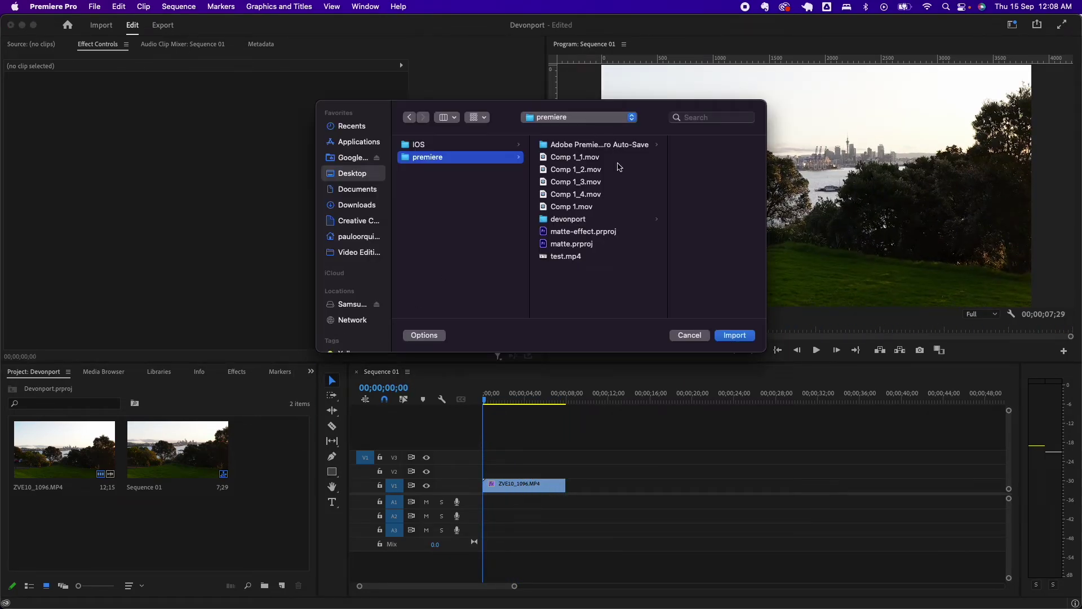
click(584, 195)
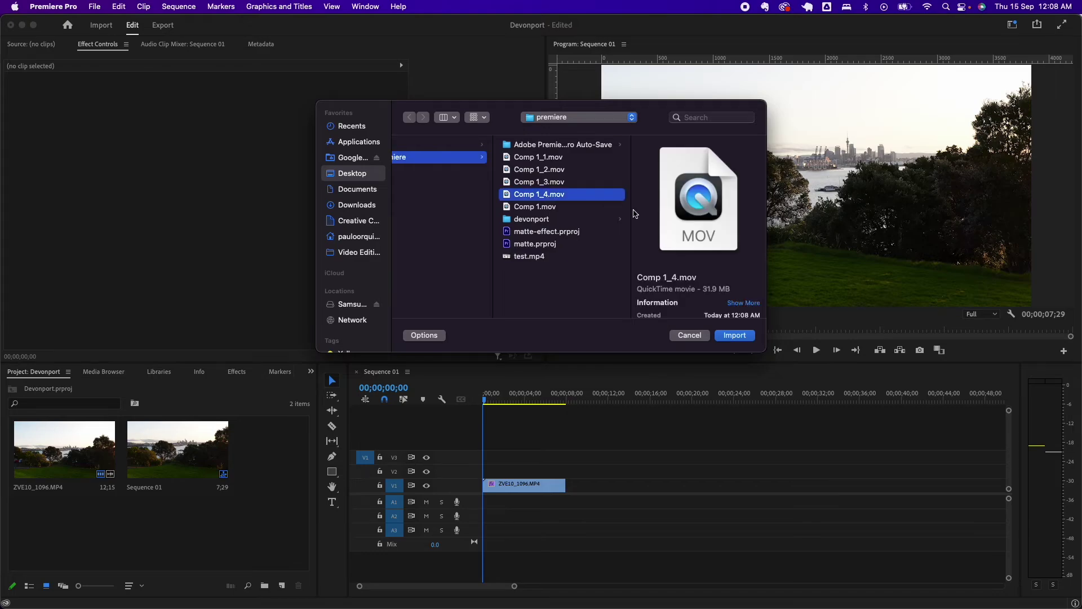
click(739, 339)
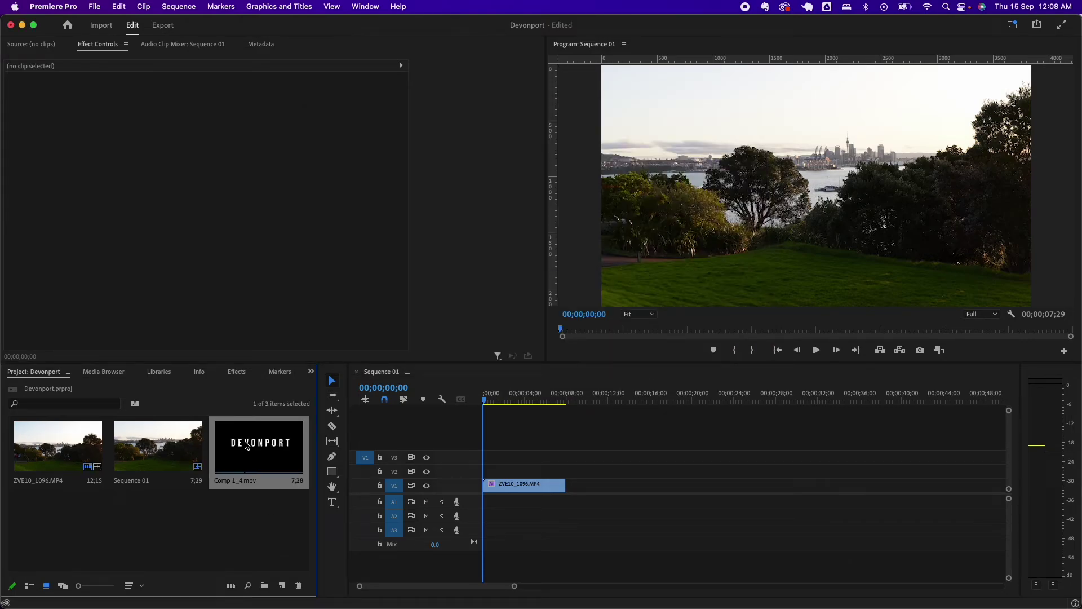
drag(234, 446, 482, 478)
Scale the Comp 1_4.mov title overlay to 189, then play the sequence from the start.
mouse_move(486, 402)
mouse_down()
mouse_move(535, 408)
mouse_move(501, 404)
mouse_up()
click(536, 469)
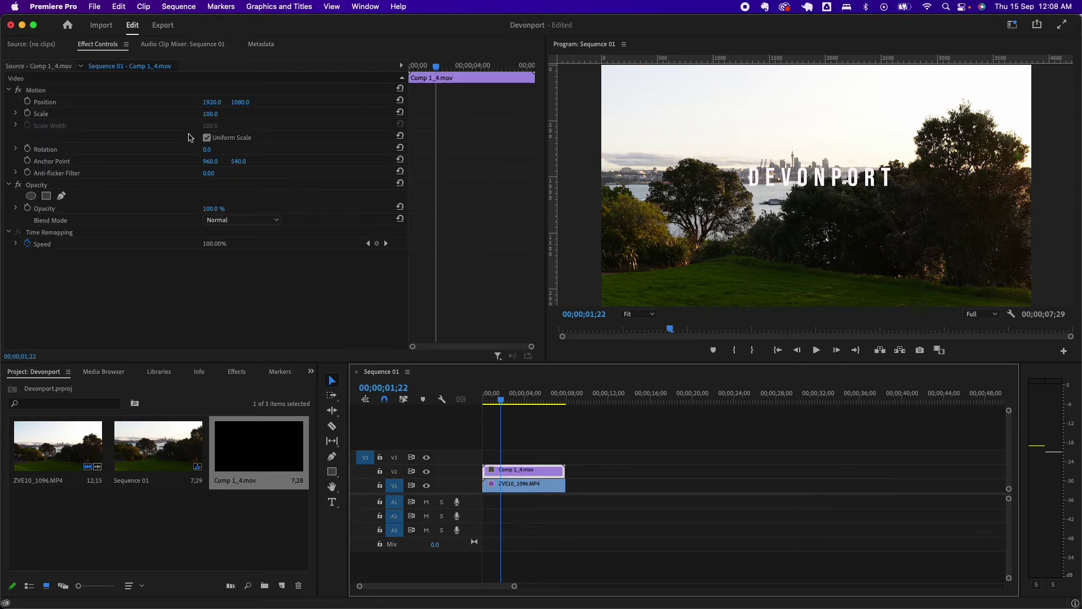
drag(219, 118, 261, 117)
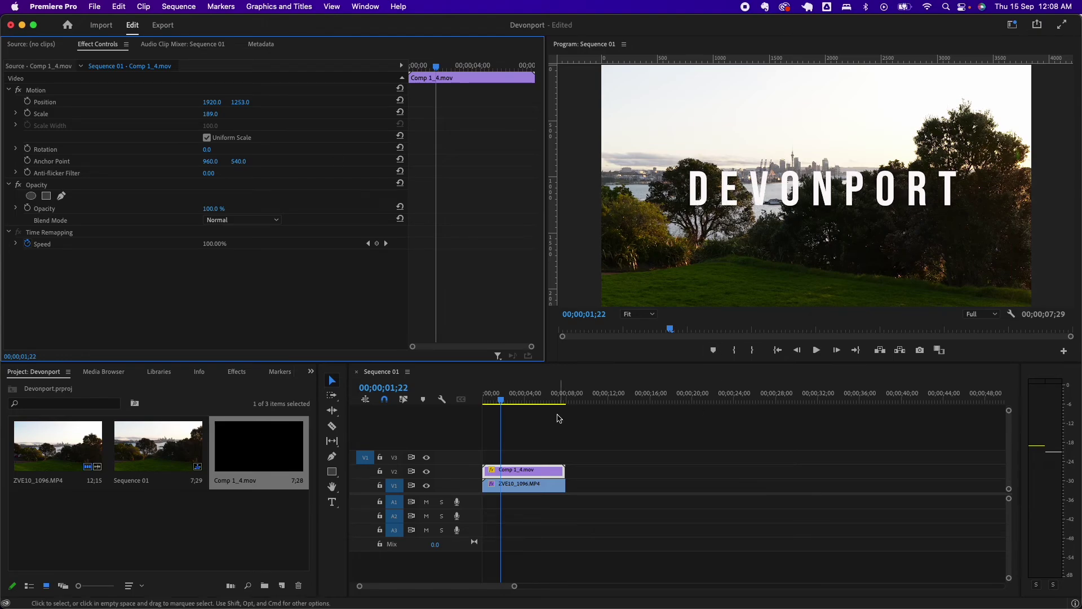
click(484, 400)
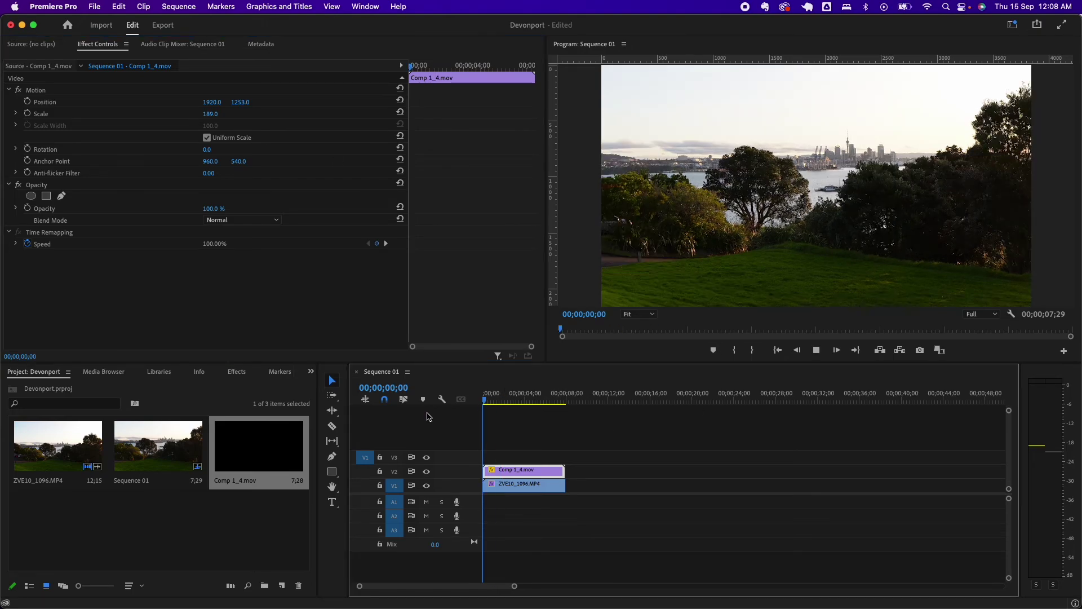
key(space)
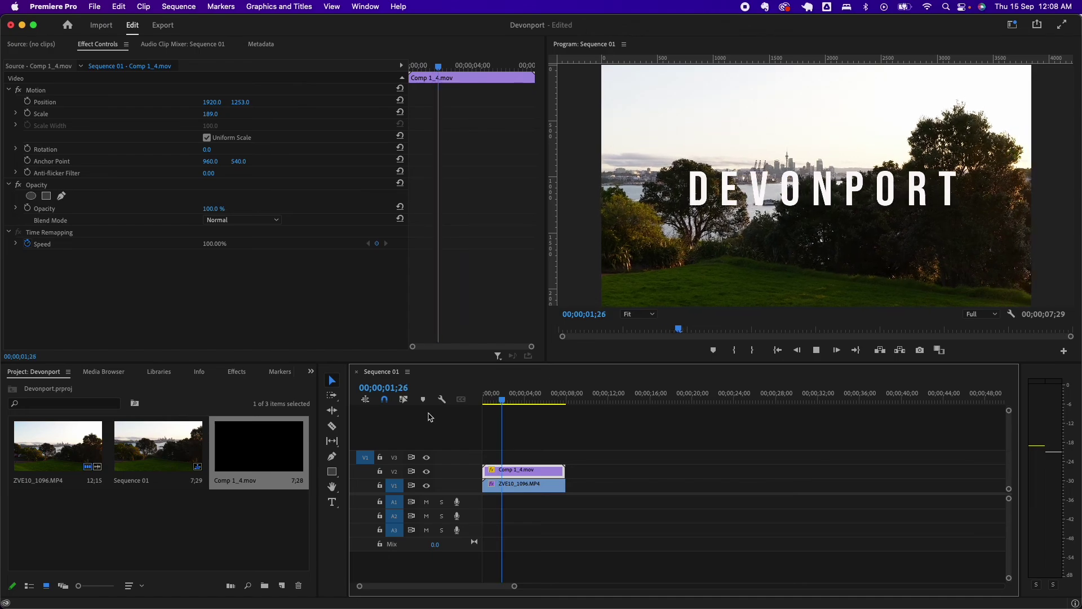